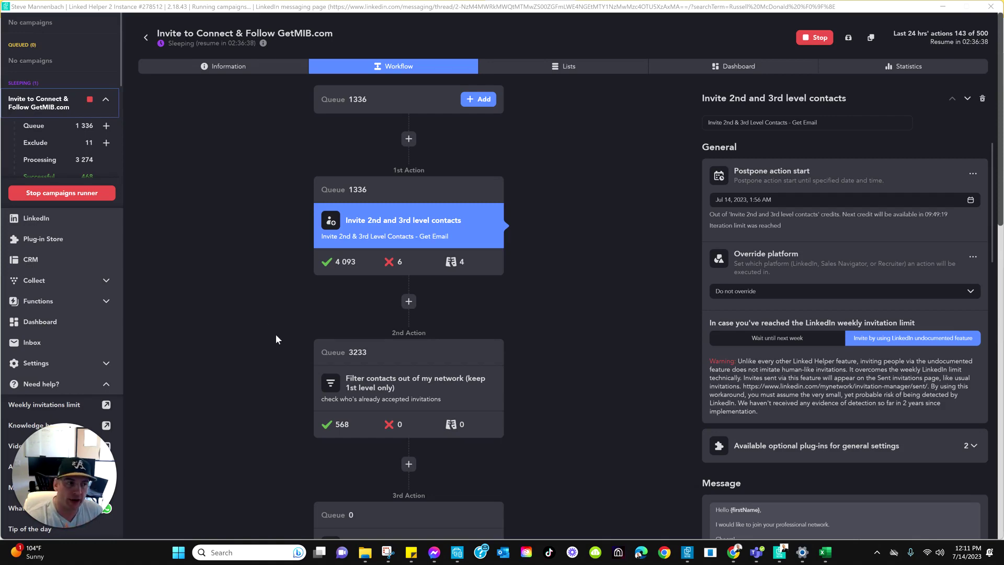
Step: Review the first actions in the workflow of the Invite to Connect & Follow GetMIB.com campaign
scroll(275, 334, down, 5)
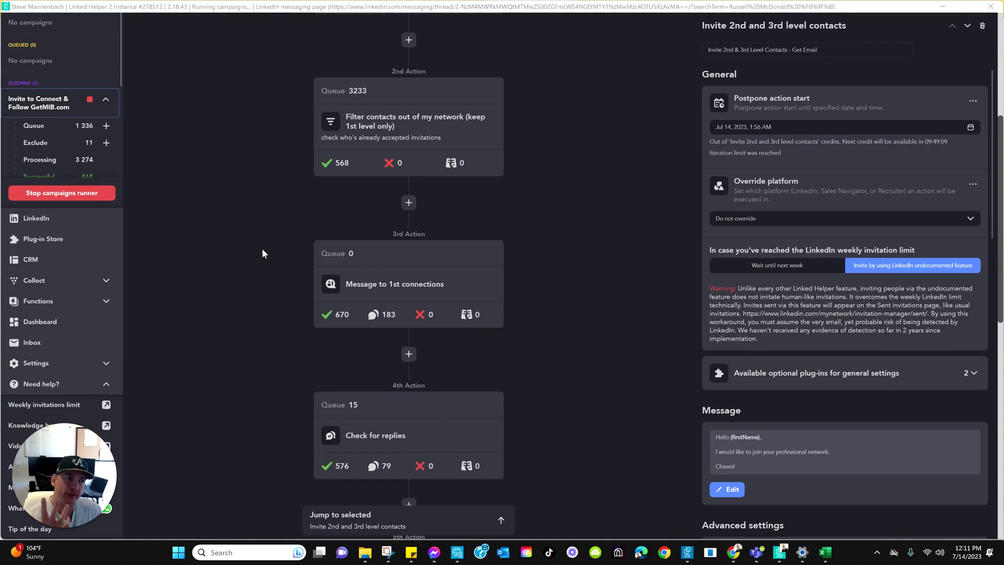
scroll(263, 267, up, 4)
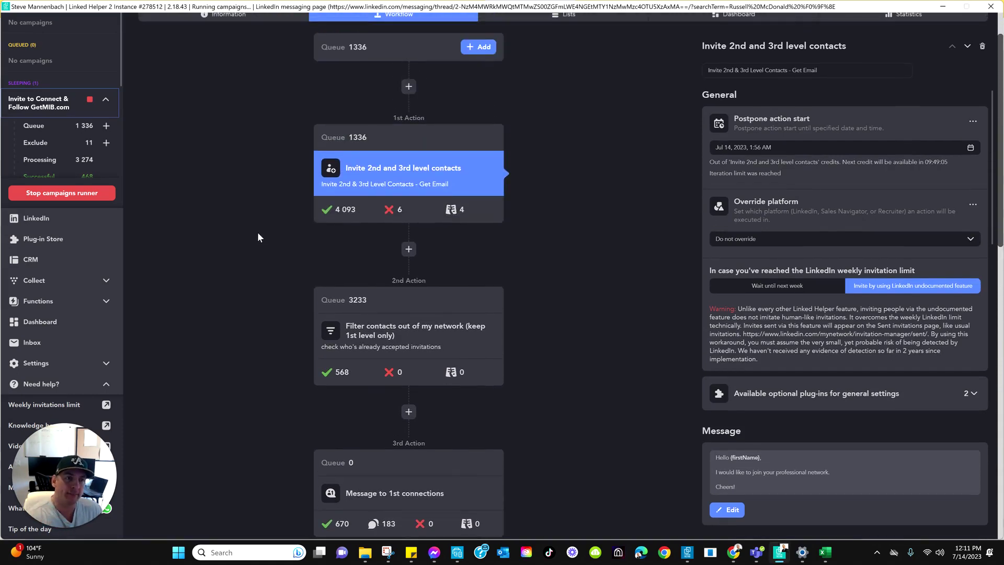
scroll(257, 232, up, 1)
scroll(225, 194, up, 3)
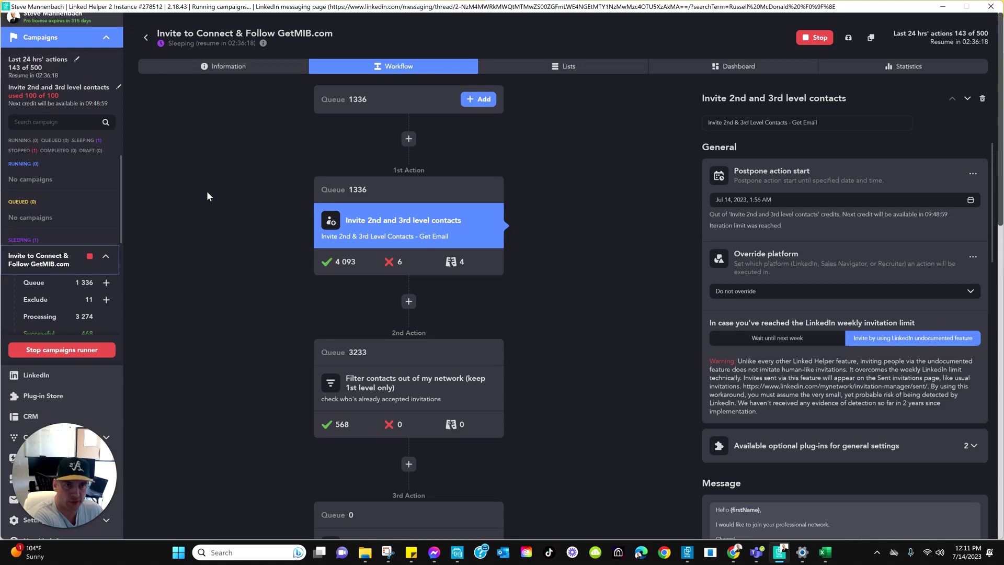
Step: Review the campaign counts, open the LinkedIn view and check when the next invitation credit becomes available
scroll(31, 169, down, 2)
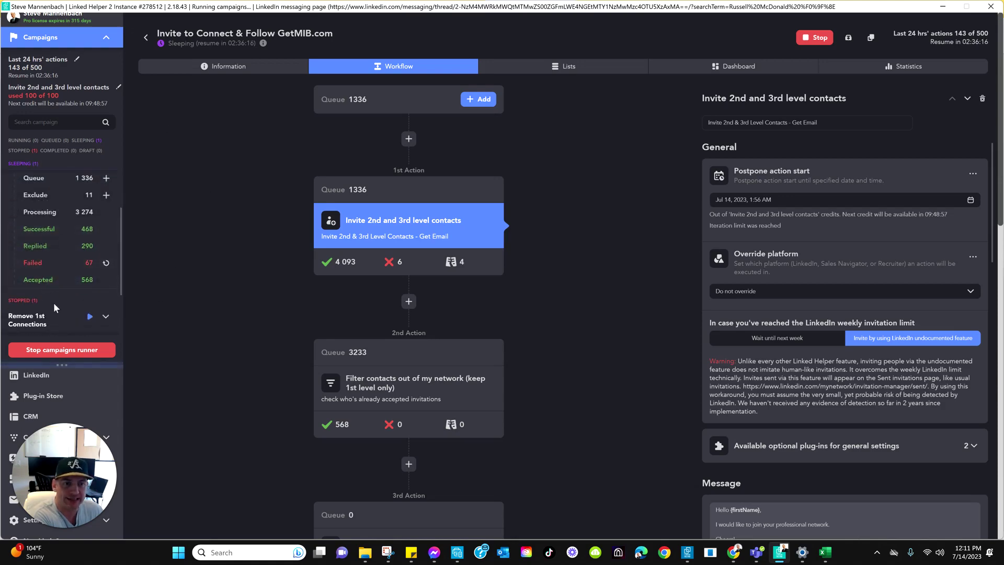
scroll(55, 297, down, 3)
click(32, 321)
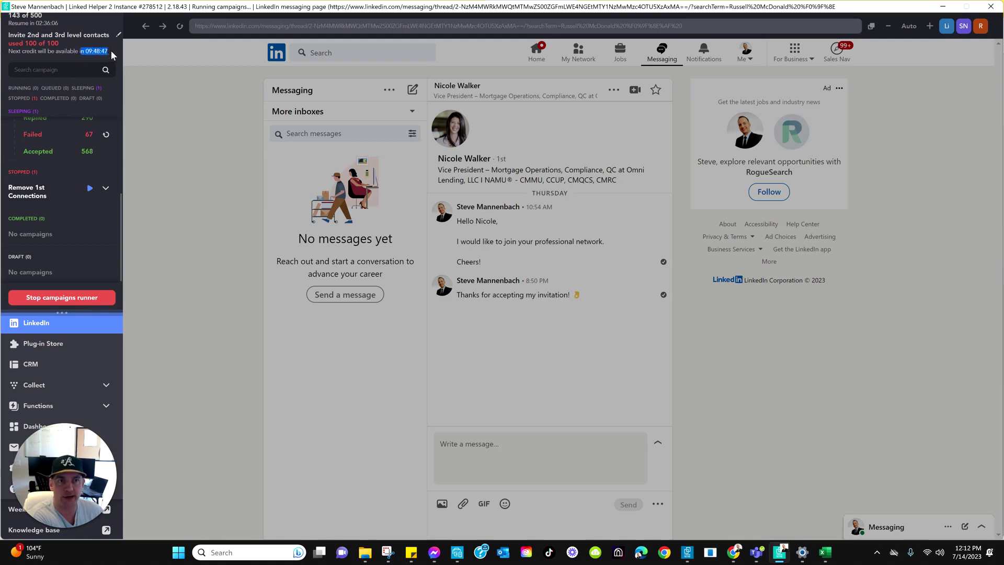
double_click(78, 51)
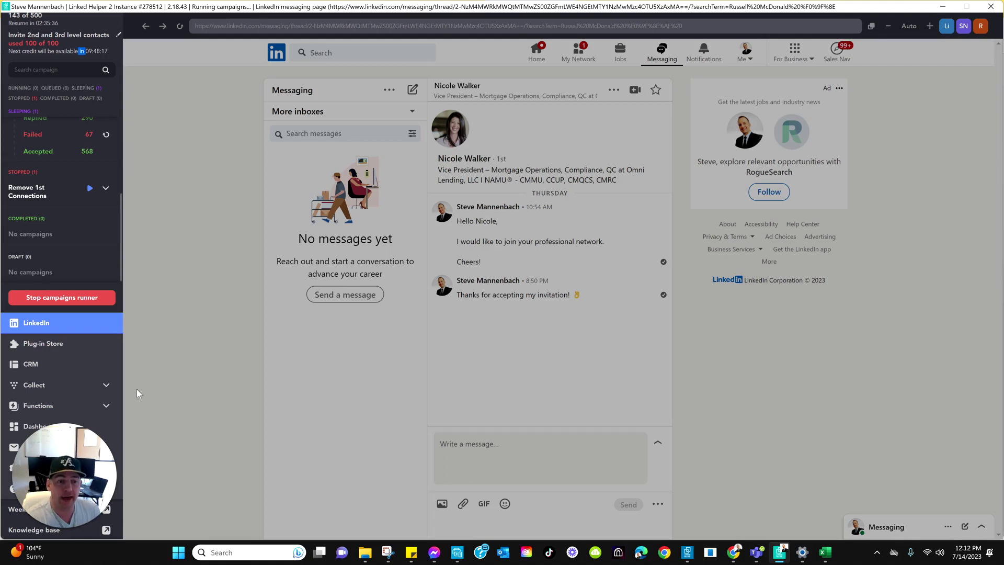
mouse_move(76, 492)
drag(76, 493, 208, 437)
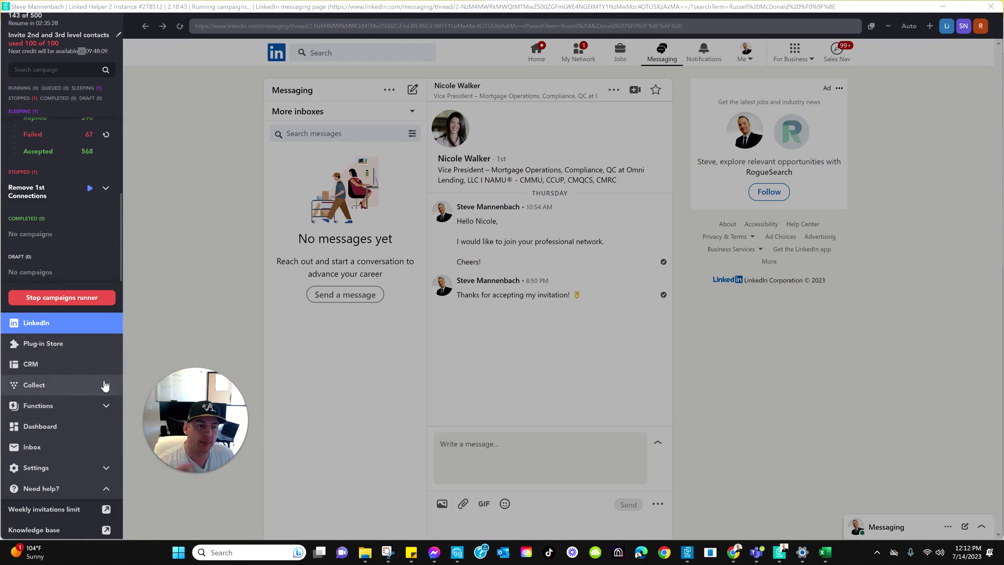
Step: Look through the Settings, Collect, Functions, Dashboard and Inbox sections for the tool that withdraws sent invitations
scroll(78, 408, down, 2)
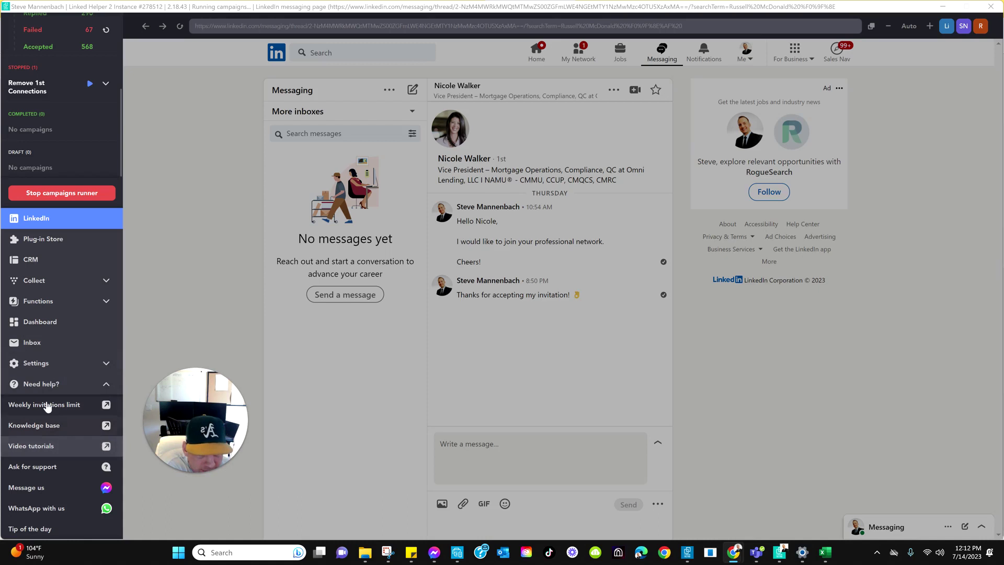
click(47, 366)
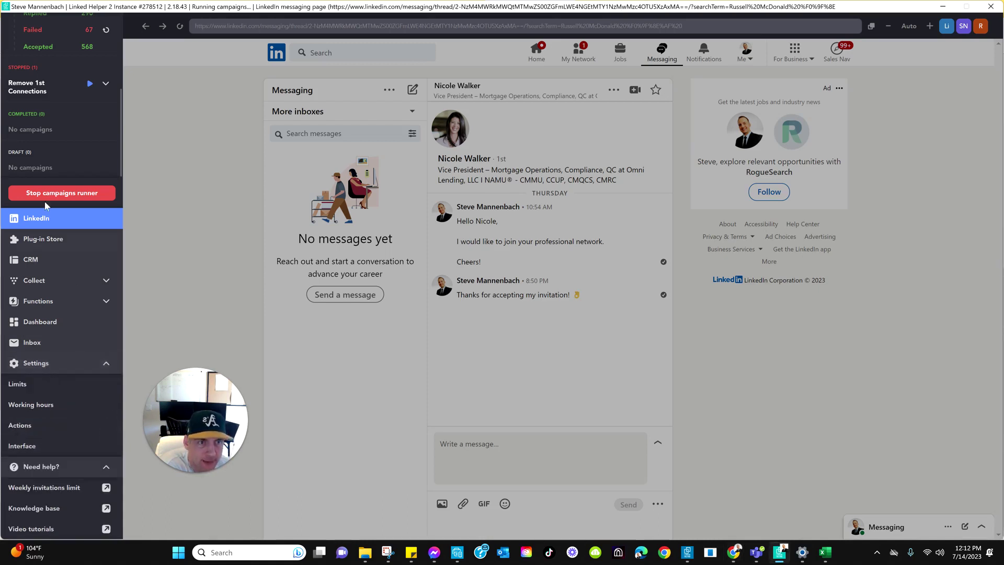
scroll(73, 262, up, 4)
scroll(59, 345, down, 3)
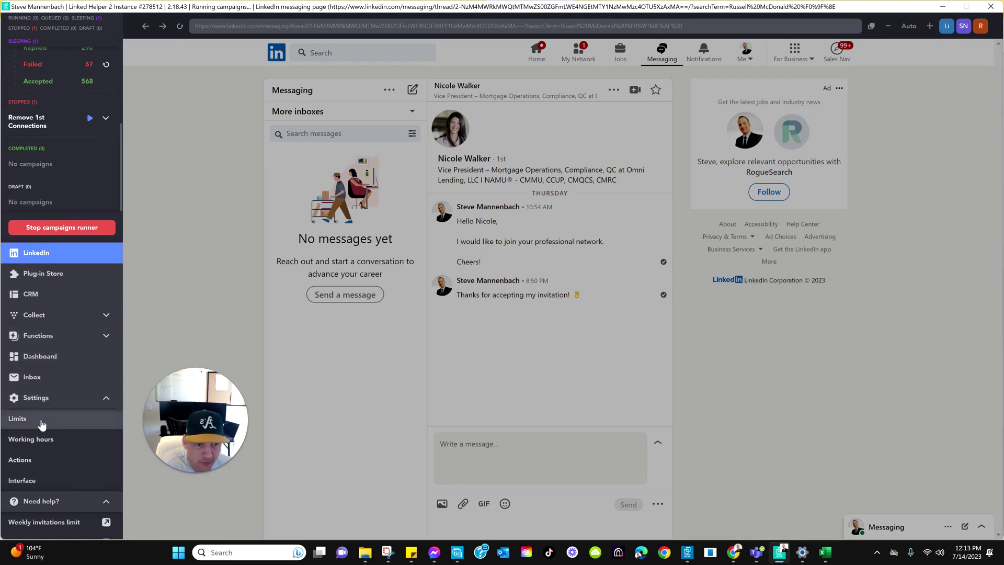
scroll(42, 424, down, 2)
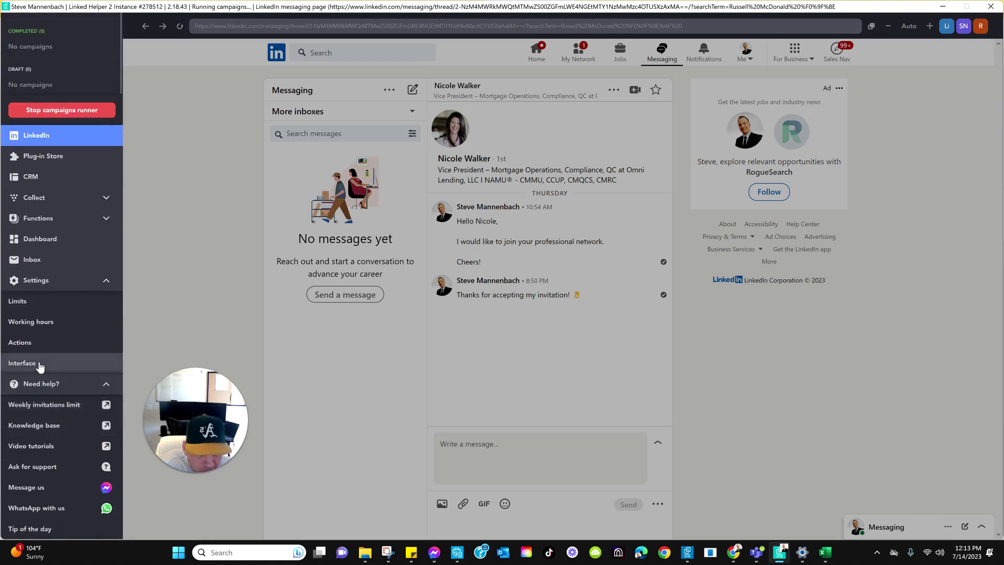
scroll(45, 318, up, 2)
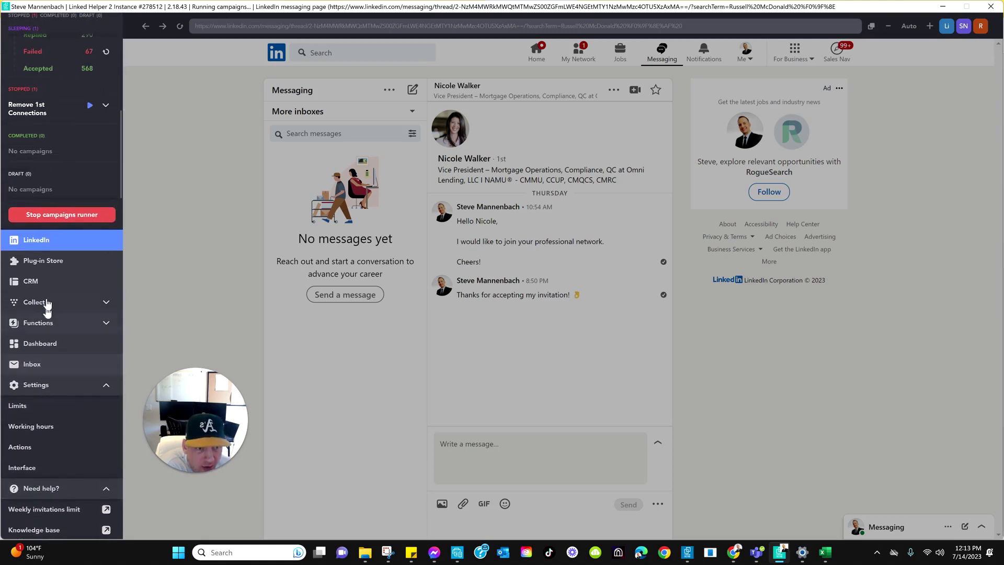
click(51, 304)
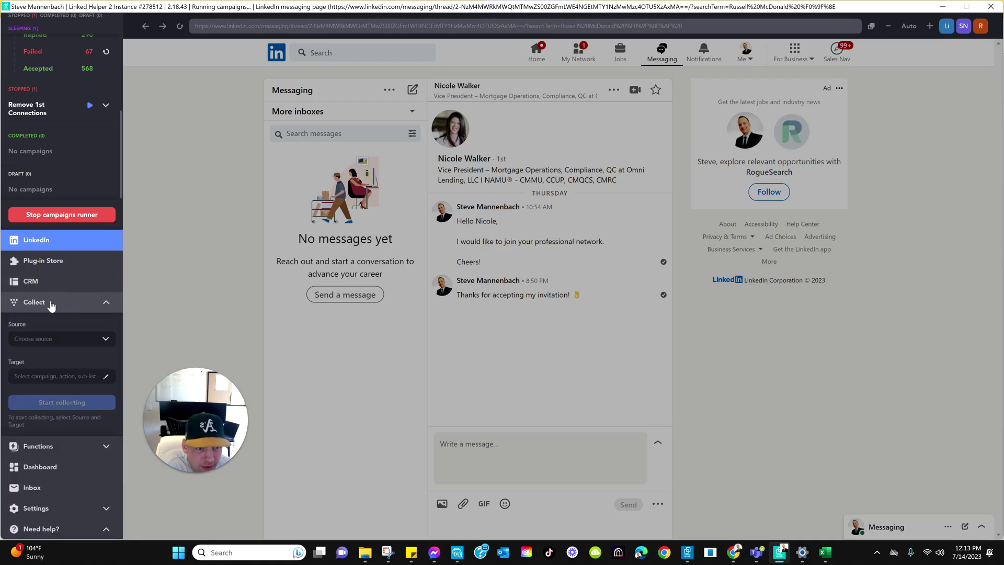
scroll(49, 324, down, 1)
click(42, 394)
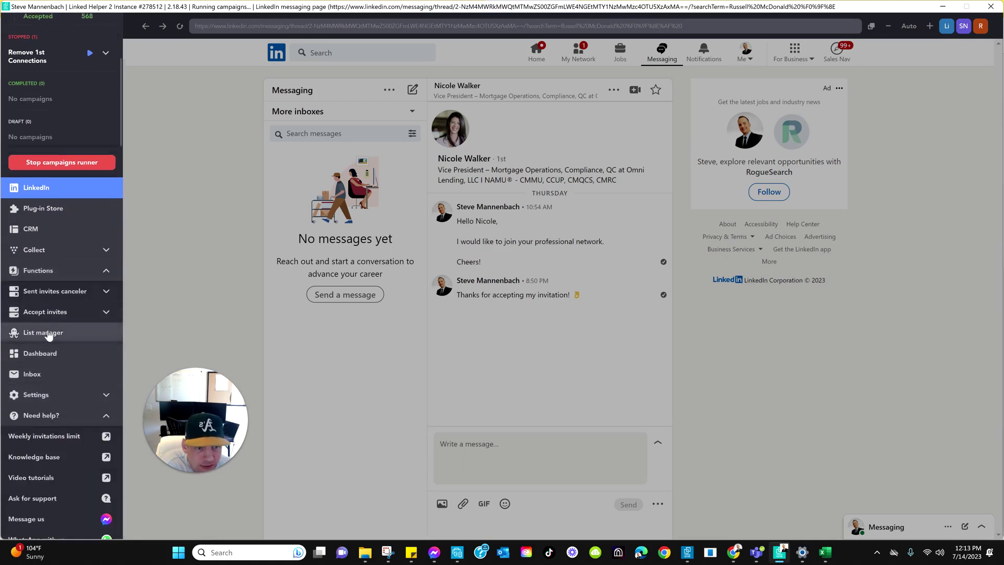
click(40, 354)
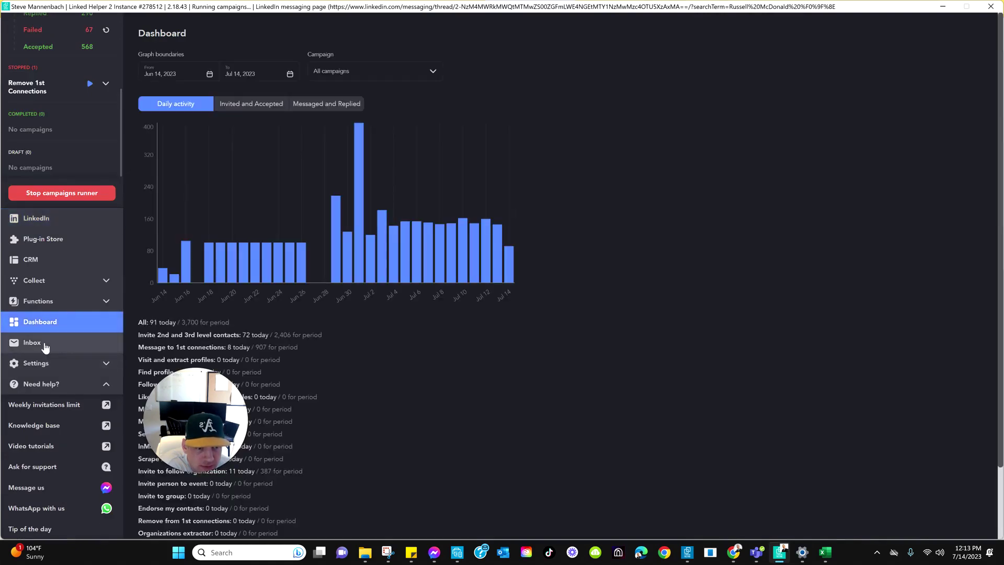
click(45, 363)
scroll(44, 387, down, 1)
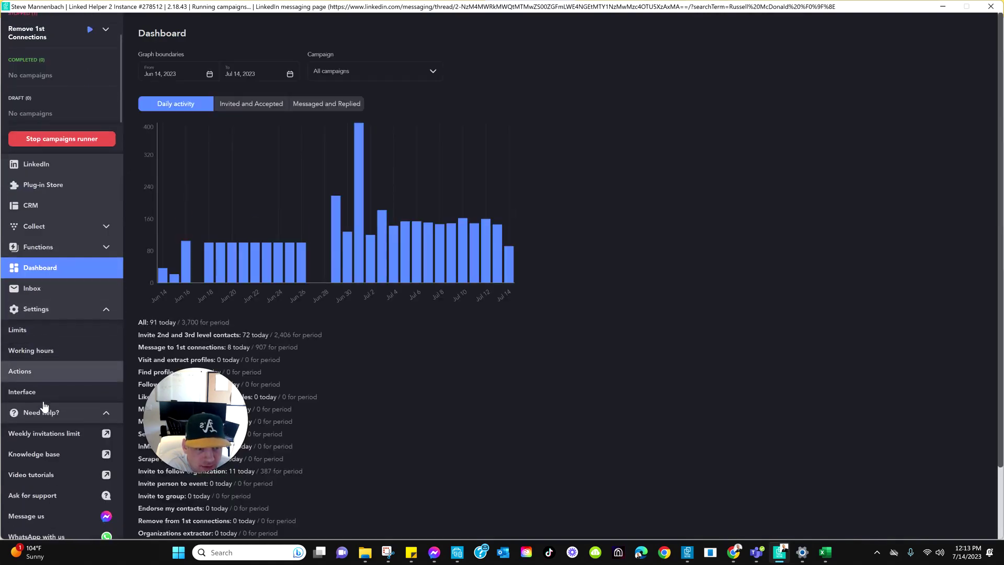
scroll(44, 407, down, 1)
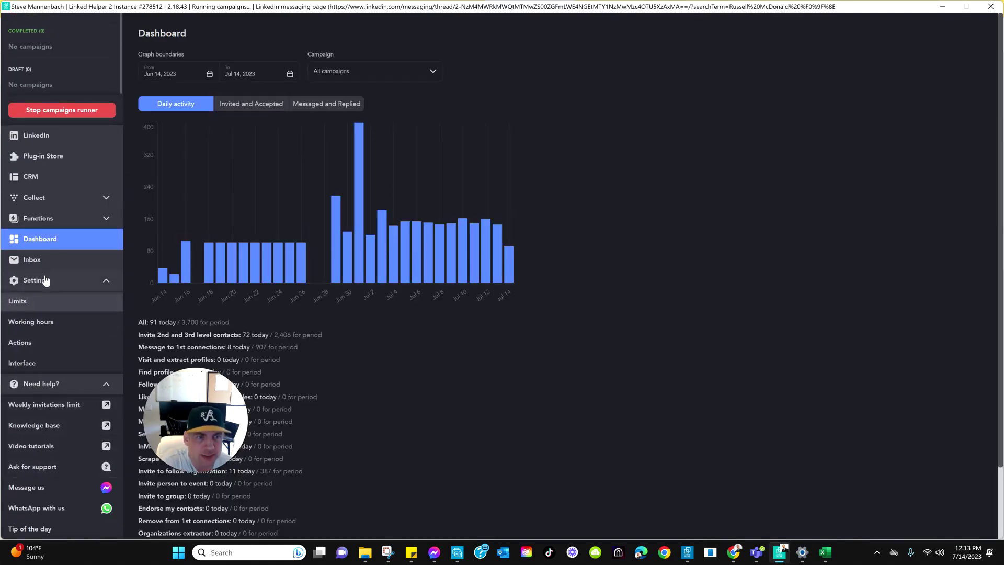
click(33, 261)
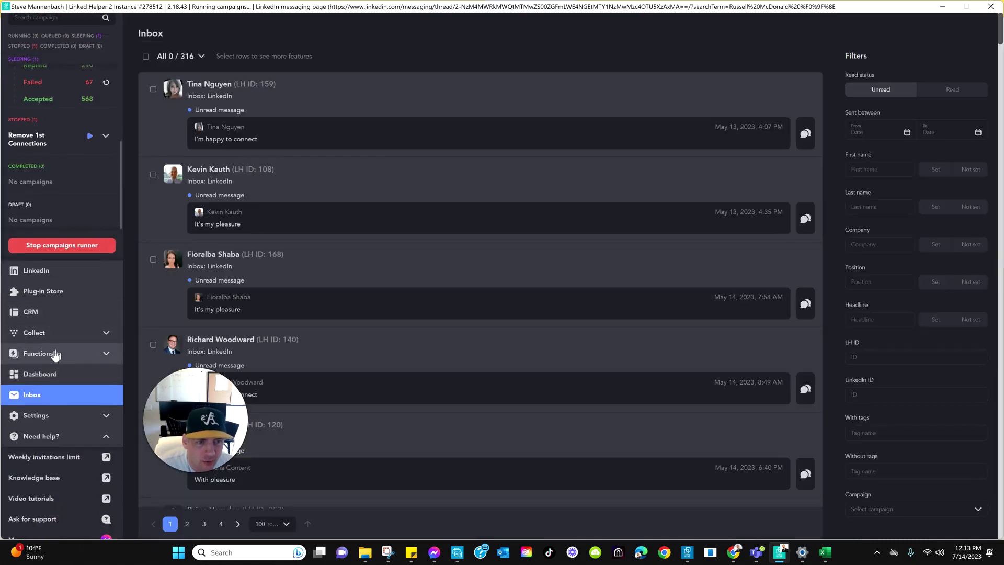
Step: Start withdrawing invites sent before Jun 14, 2023 with the Sent invites canceler, agreeing to stop the campaigns runner
click(56, 354)
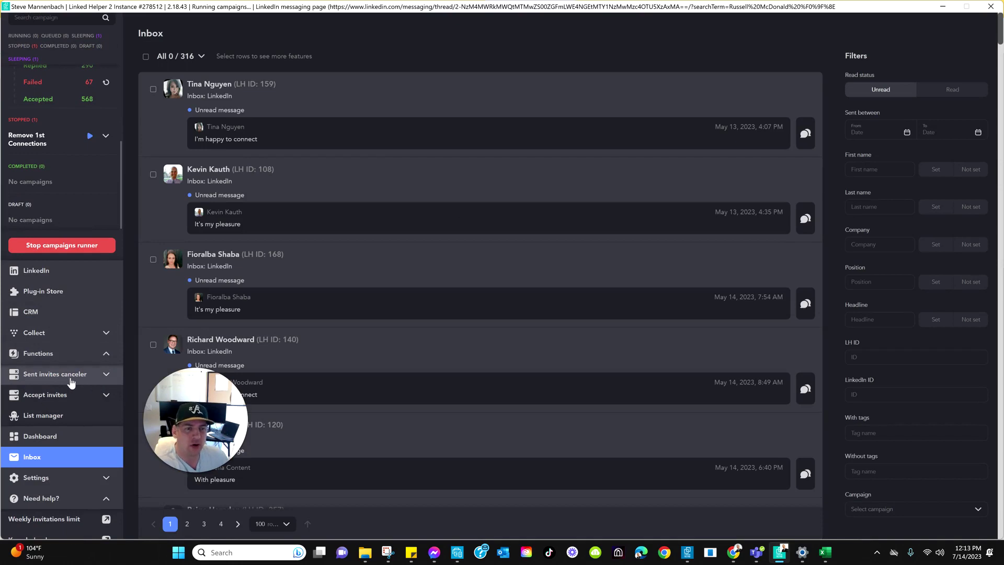
click(71, 374)
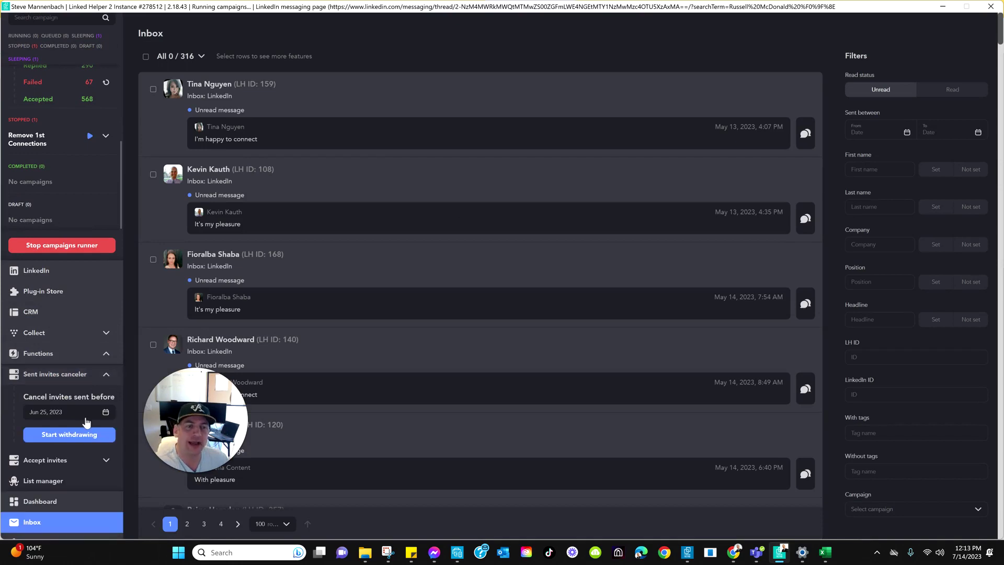
click(48, 413)
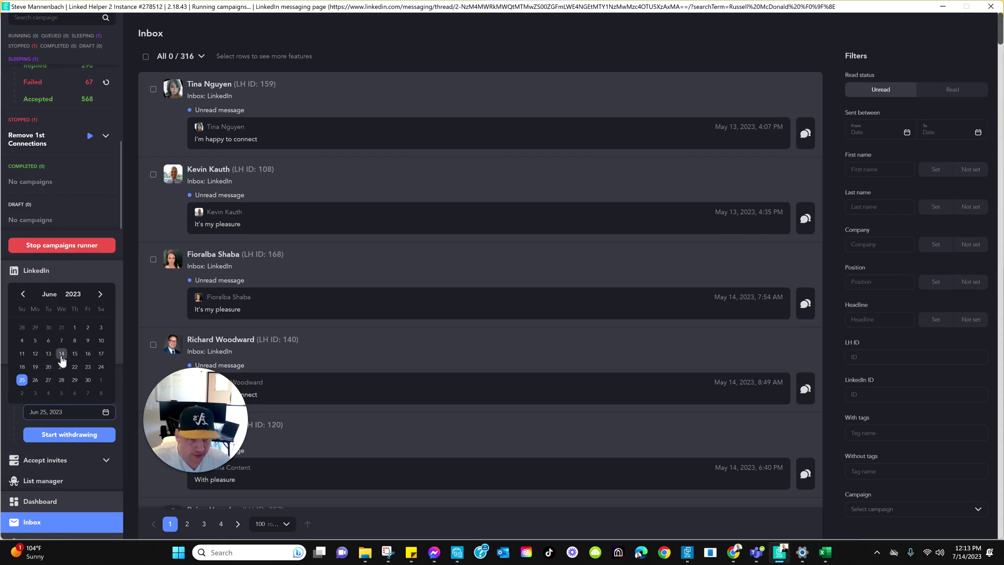
click(61, 353)
click(67, 434)
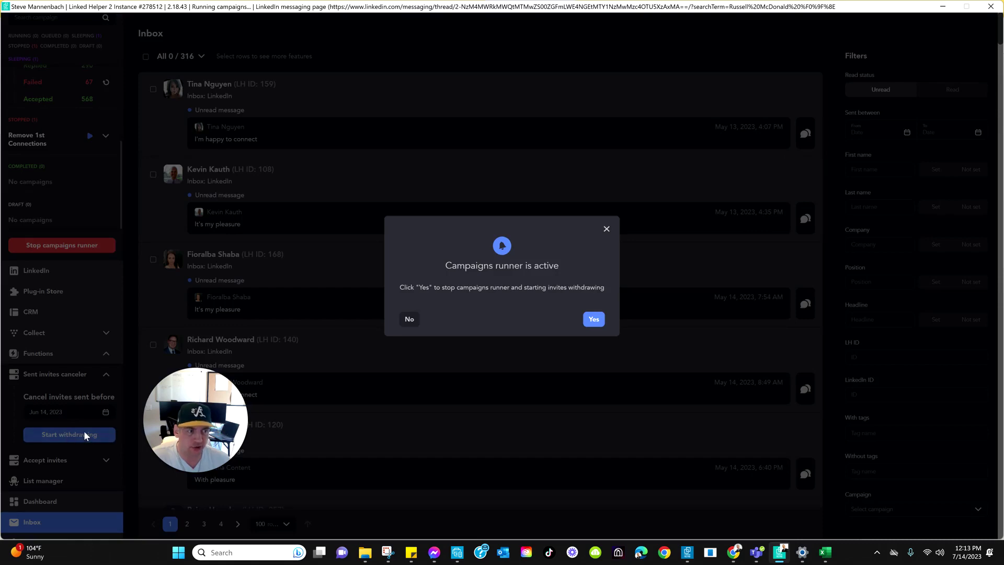
click(594, 319)
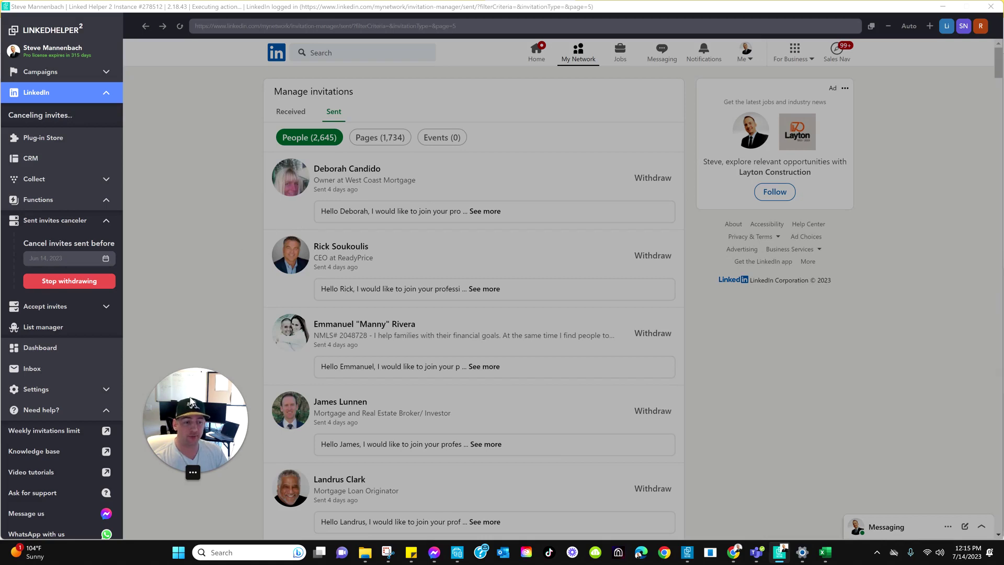
drag(191, 401, 173, 413)
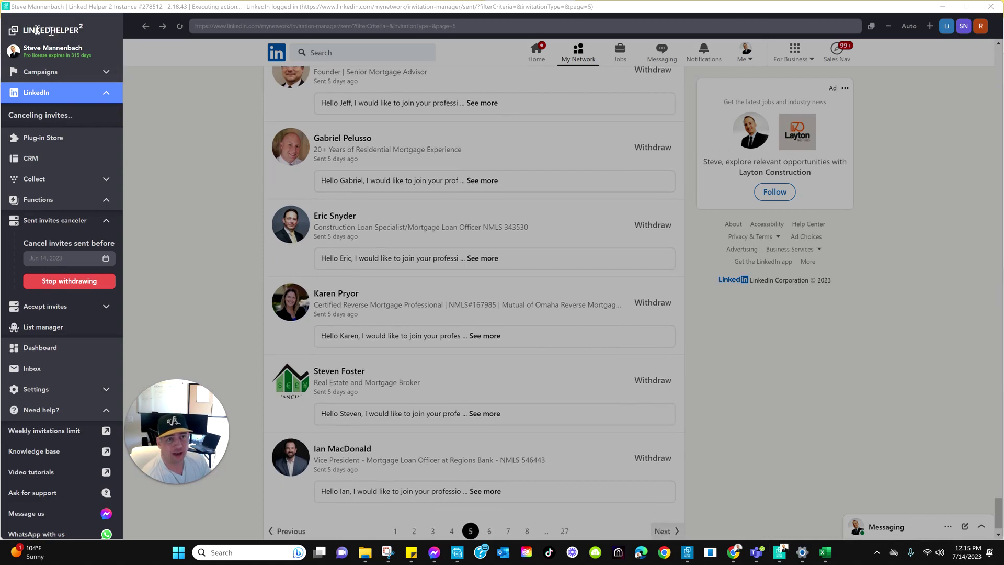
right_click(73, 117)
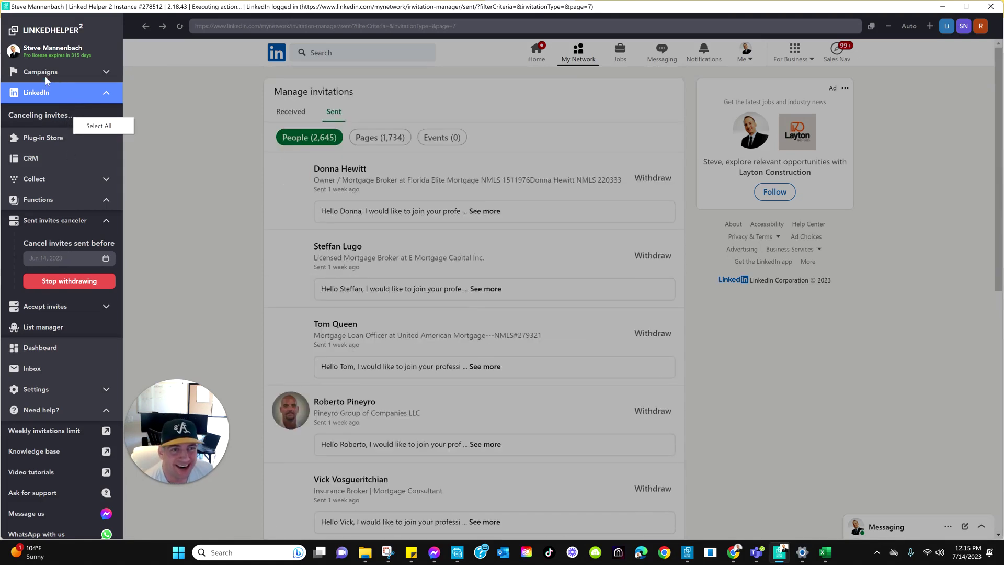
Step: Expand the campaigns list and open the workflow of the Invite to Connect & Follow GetMIB.com campaign
scroll(57, 230, down, 1)
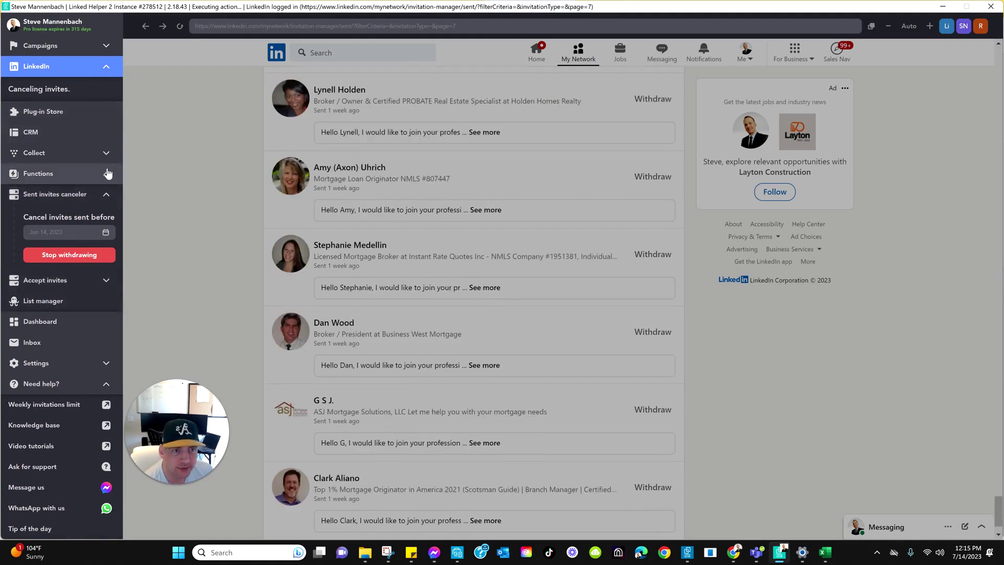
scroll(105, 77, up, 1)
click(106, 73)
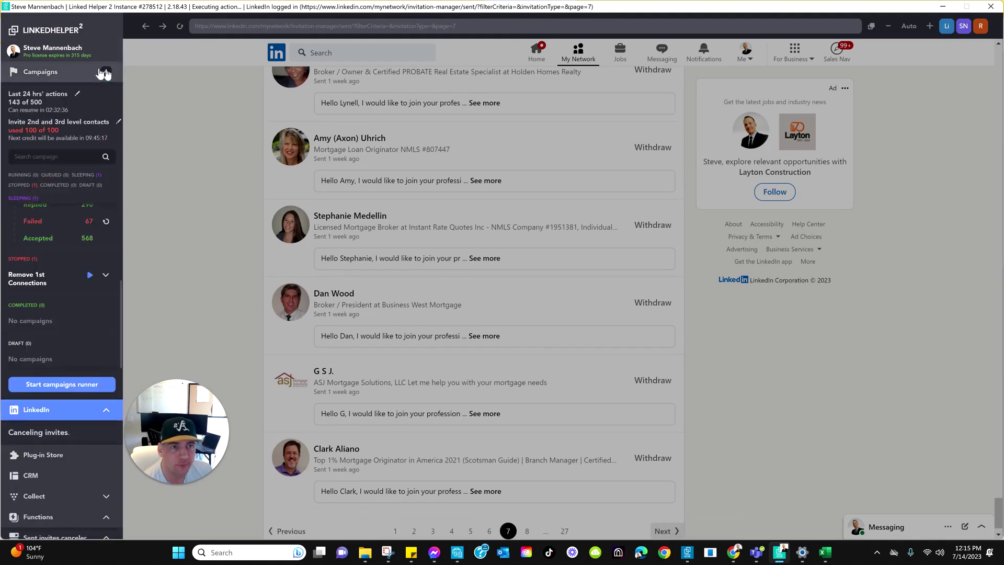
click(50, 218)
click(60, 220)
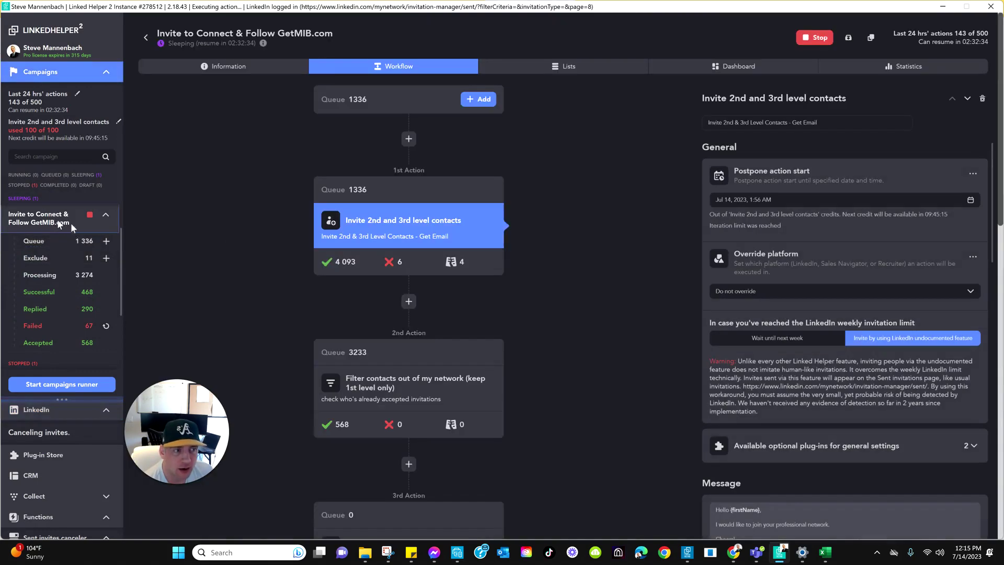
Step: Examine the settings of the 3rd action, Message to 1st connections, and the 4th action, Check for replies
scroll(418, 241, down, 4)
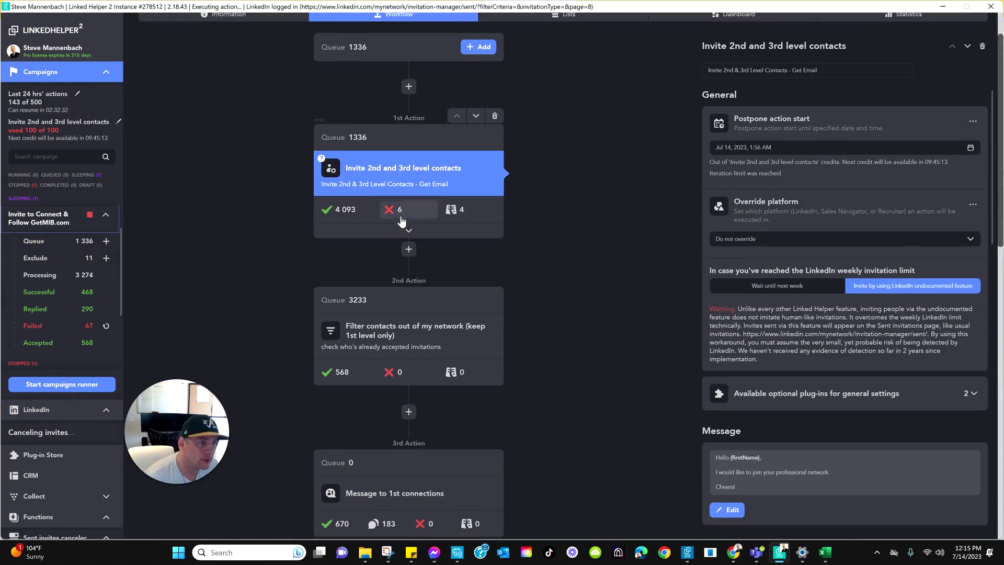
scroll(422, 240, down, 3)
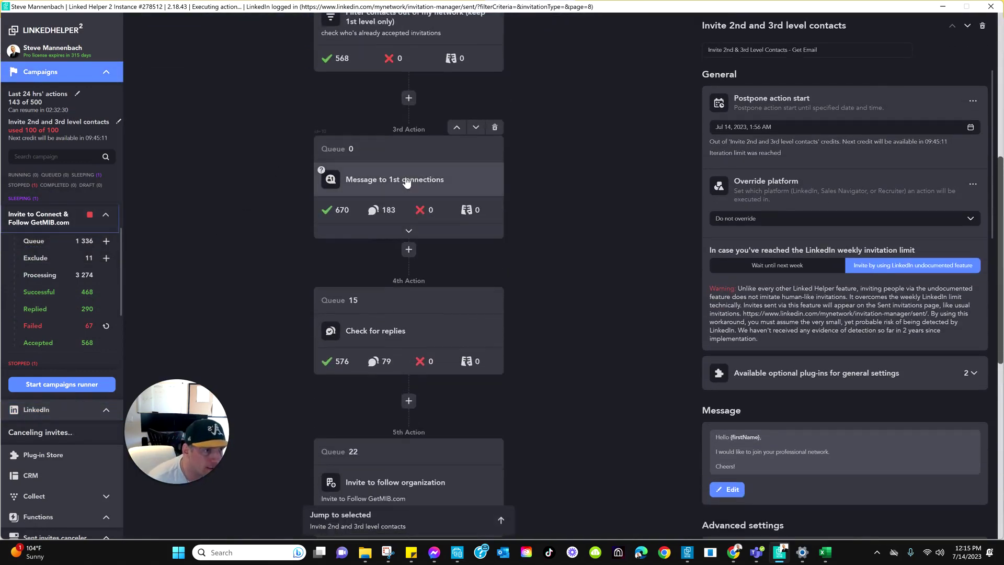
click(376, 183)
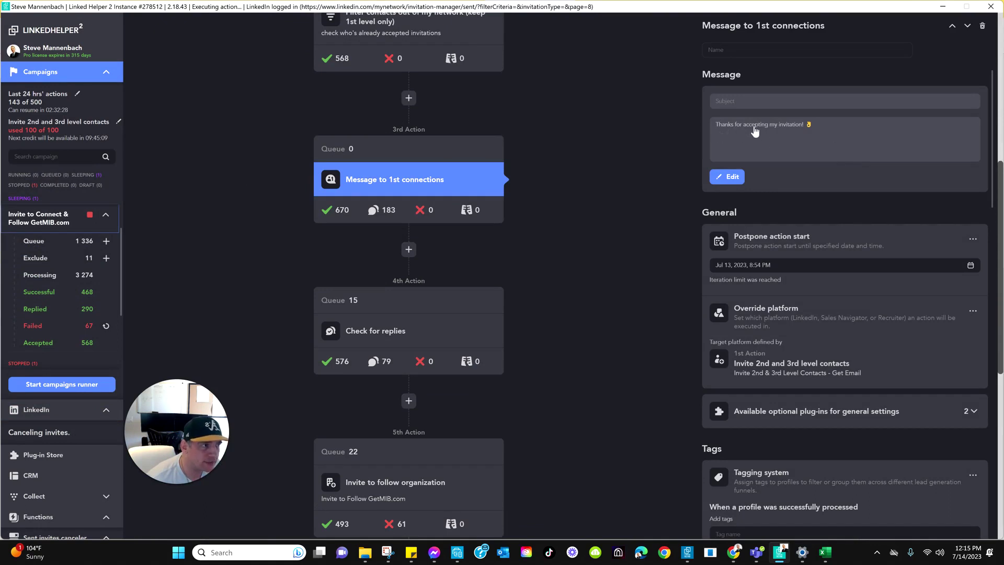
click(418, 344)
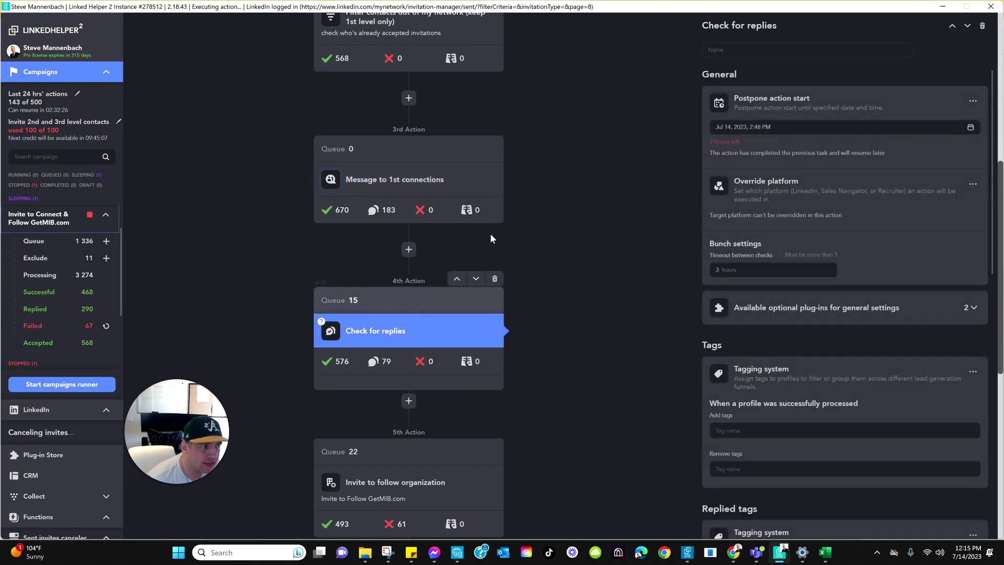
Step: Examine the settings of the 5th action, Invite to follow organization, and the actions that follow it
scroll(384, 244, down, 1)
scroll(384, 244, down, 3)
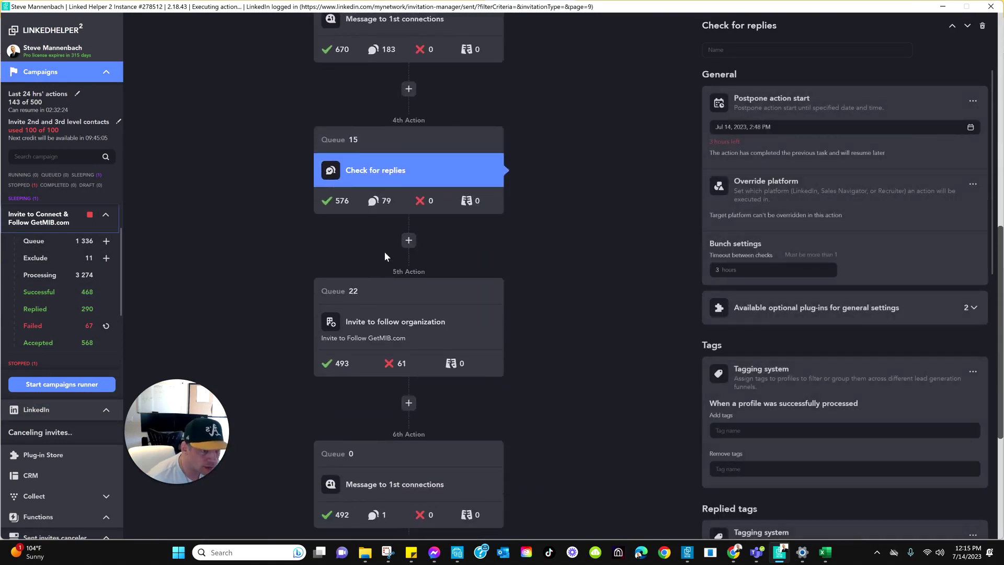
click(390, 272)
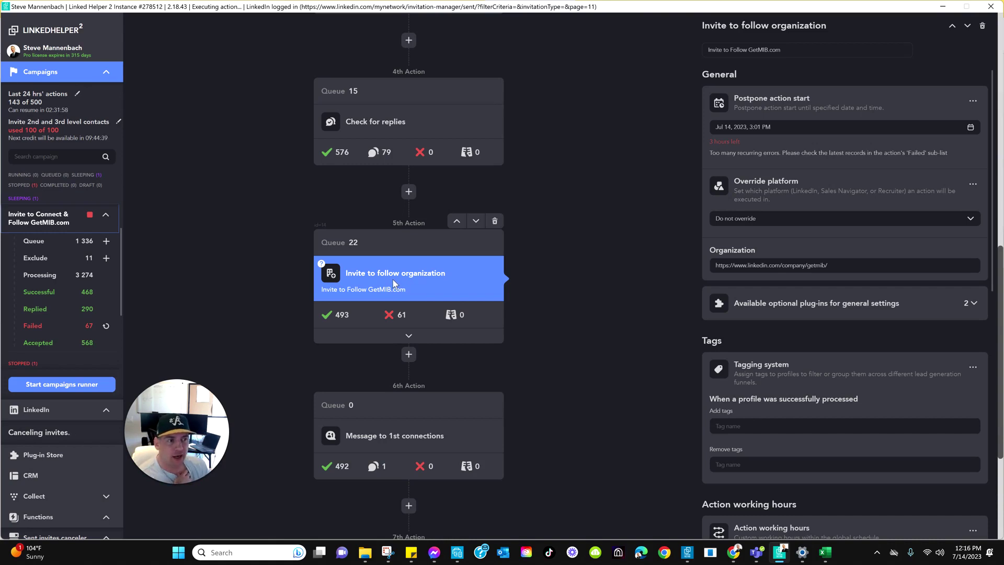
scroll(393, 277, down, 2)
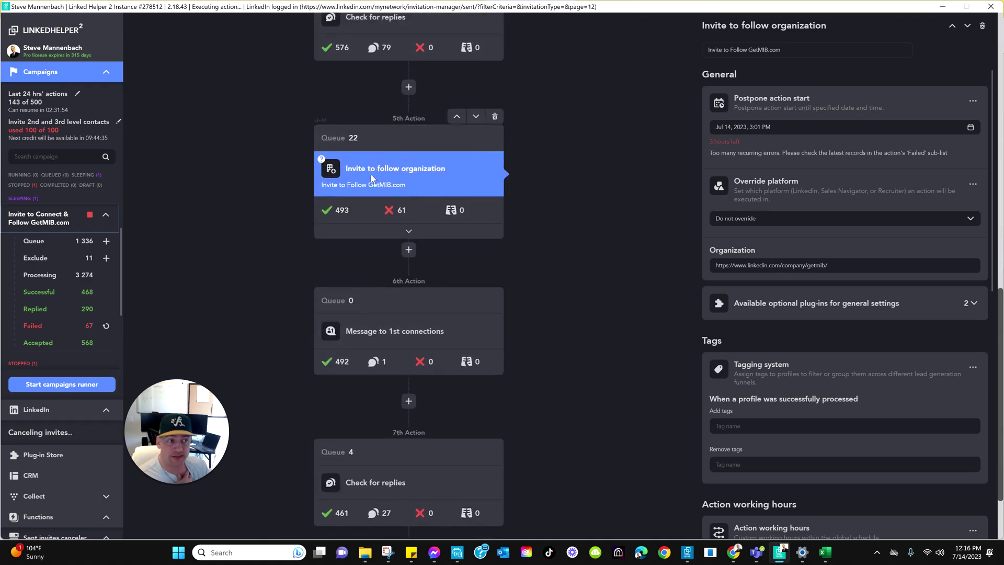
Step: Examine the settings and message text of the 6th action, Message to 1st connections
scroll(415, 327, down, 1)
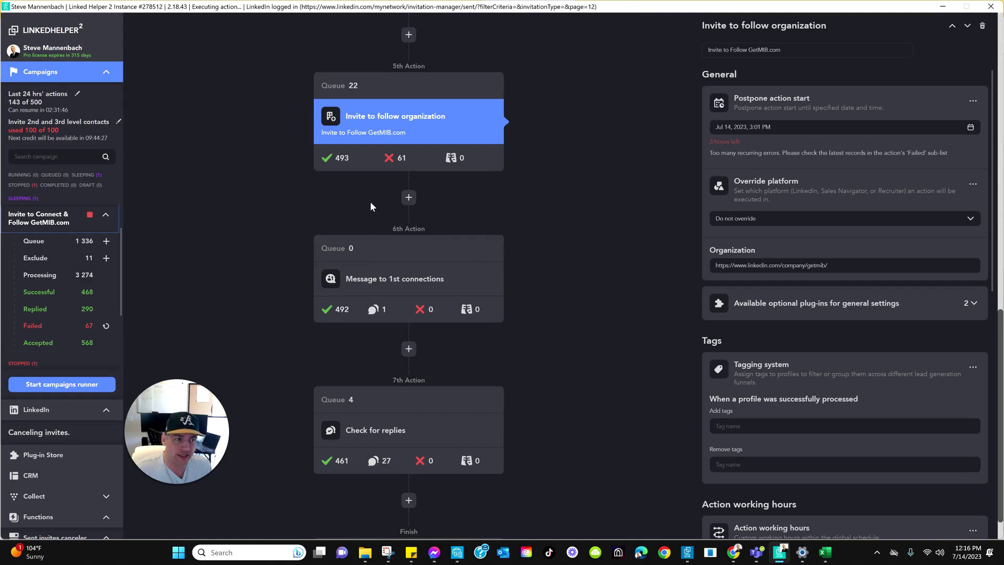
scroll(370, 202, down, 1)
click(389, 237)
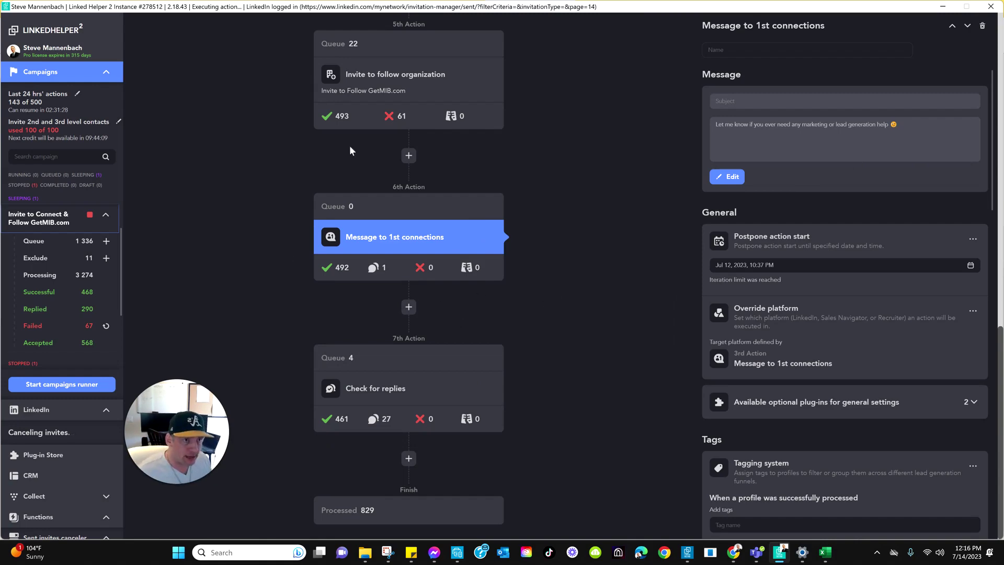
Step: Open the campaign's dashboard and display its Invited and Accepted chart
scroll(497, 162, up, 10)
click(545, 70)
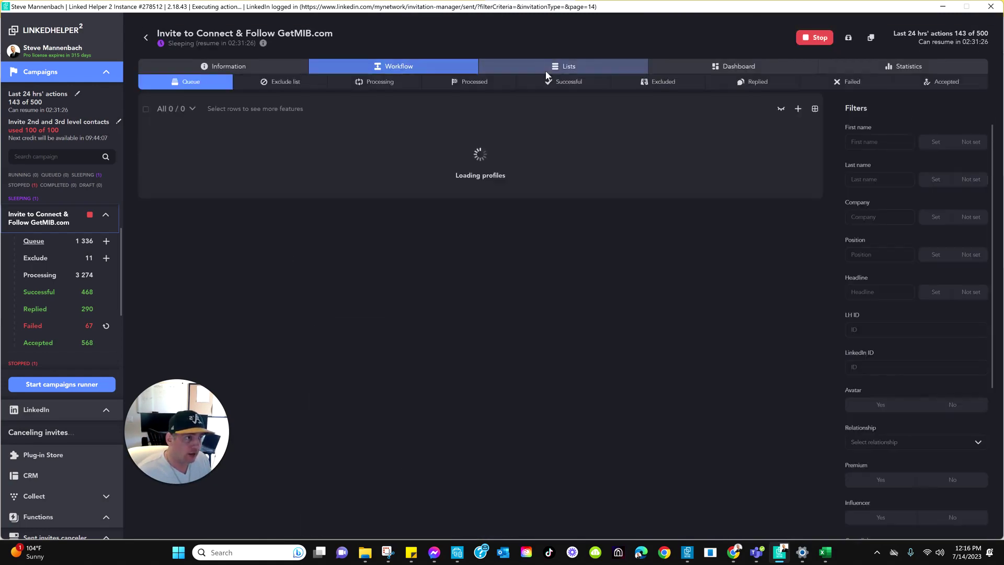
click(733, 66)
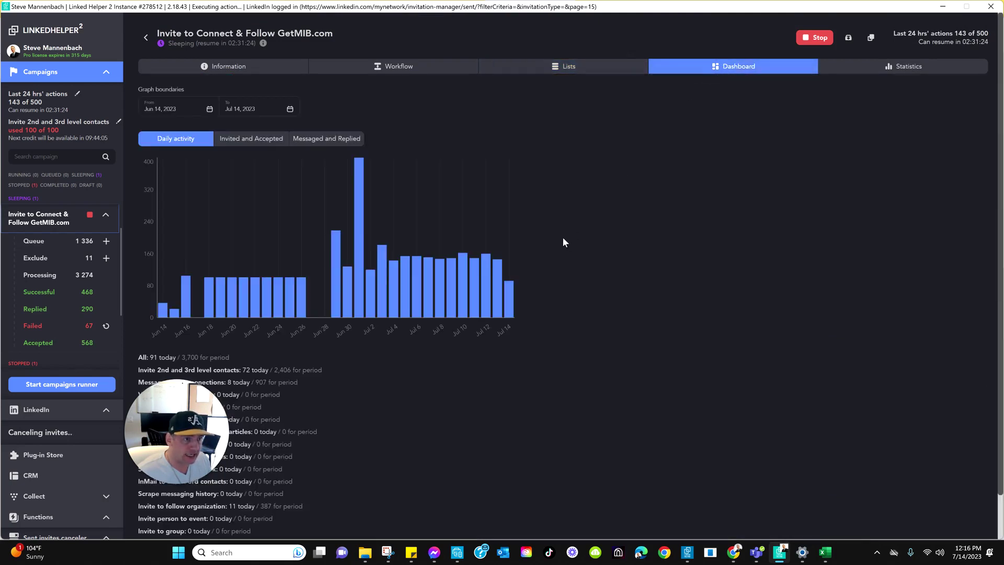
click(235, 140)
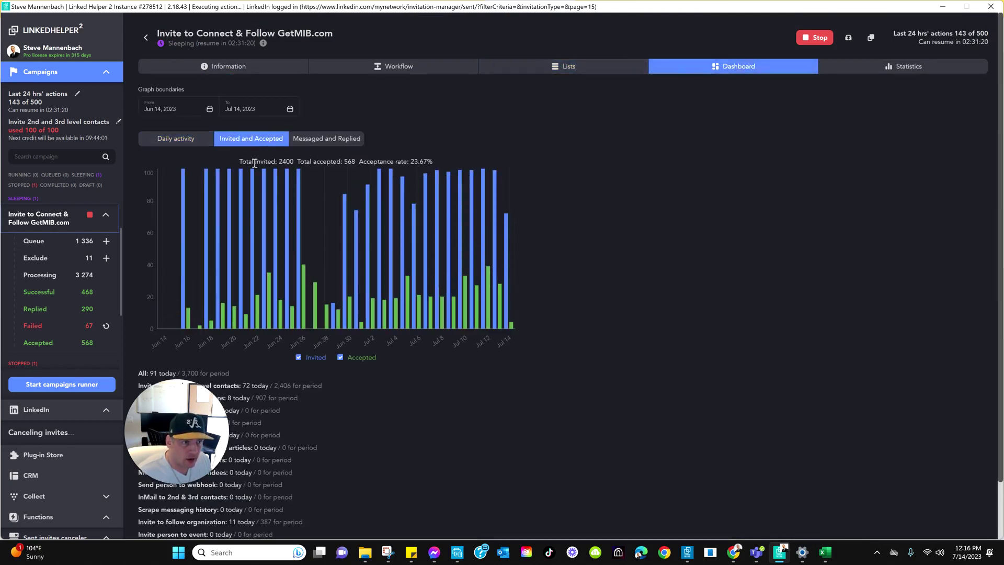
Step: Examine the total invited, total accepted and acceptance rate figures, and compare them with the Messaged and Replied chart
drag(255, 162, 277, 162)
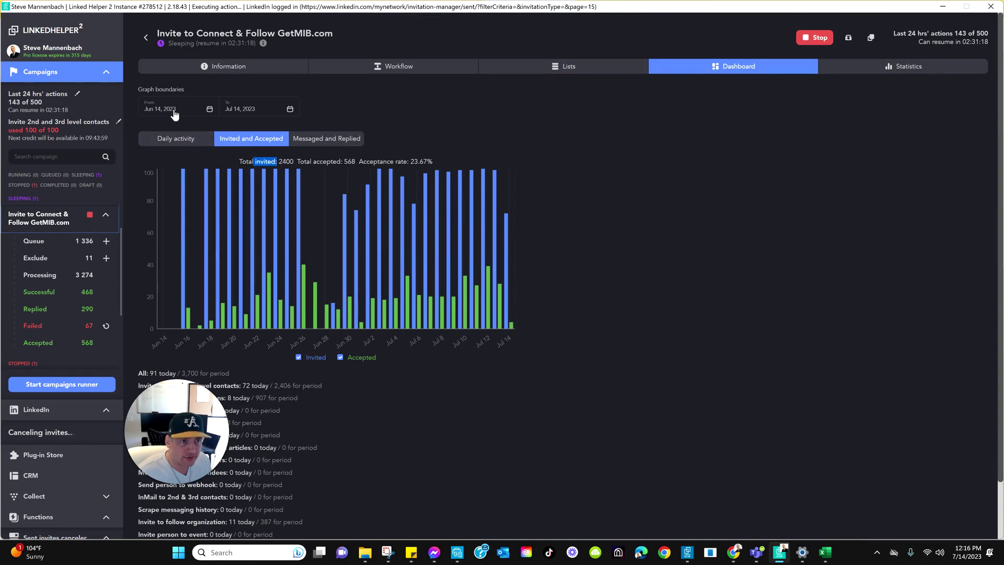
click(281, 162)
double_click(283, 162)
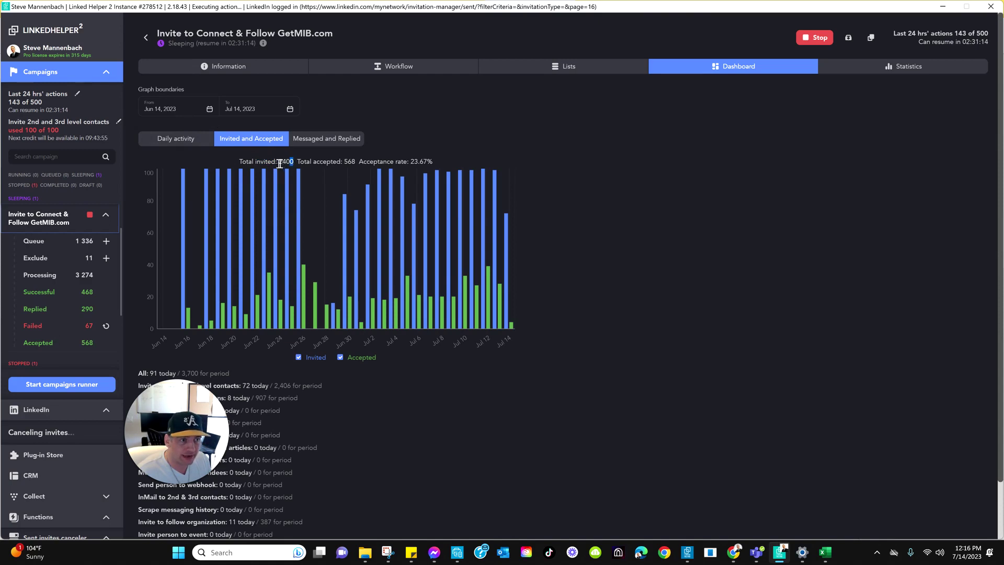
double_click(349, 162)
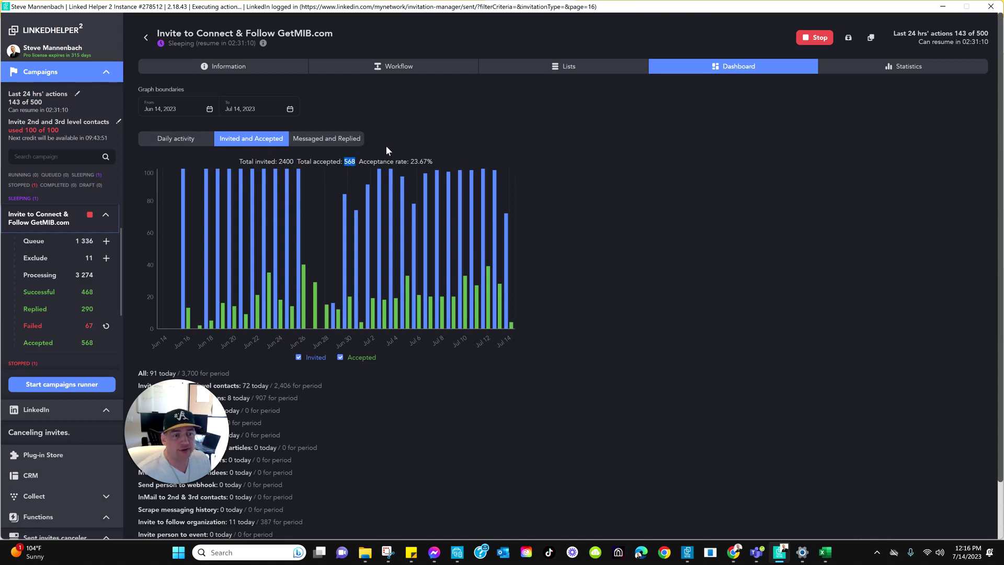
mouse_move(424, 161)
mouse_down()
mouse_move(387, 162)
mouse_move(430, 161)
mouse_up()
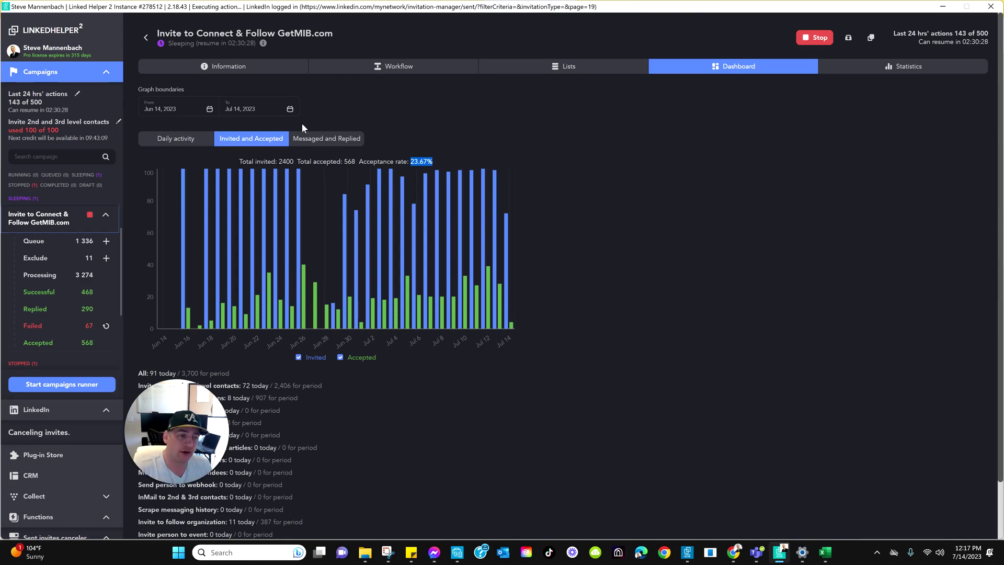
click(325, 139)
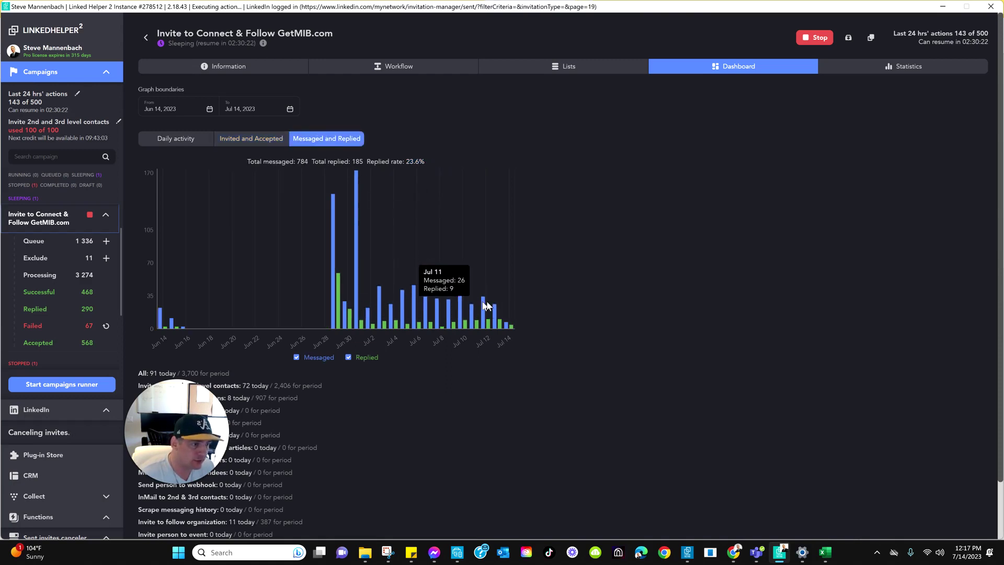
click(251, 141)
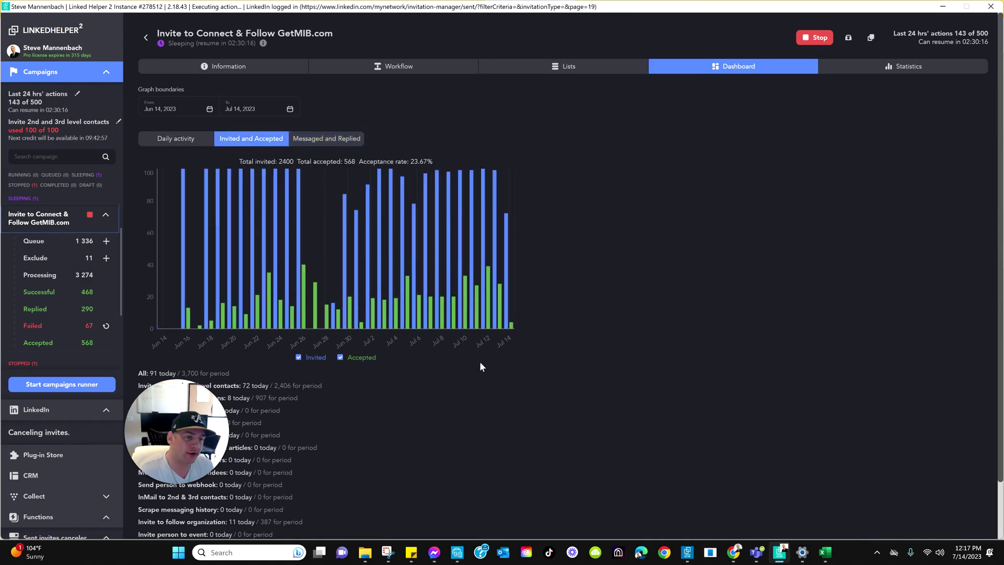
Step: Switch to the Linked Helper 2 Launcher to view the LinkedIn accounts, and return to the campaign's instance window
click(689, 556)
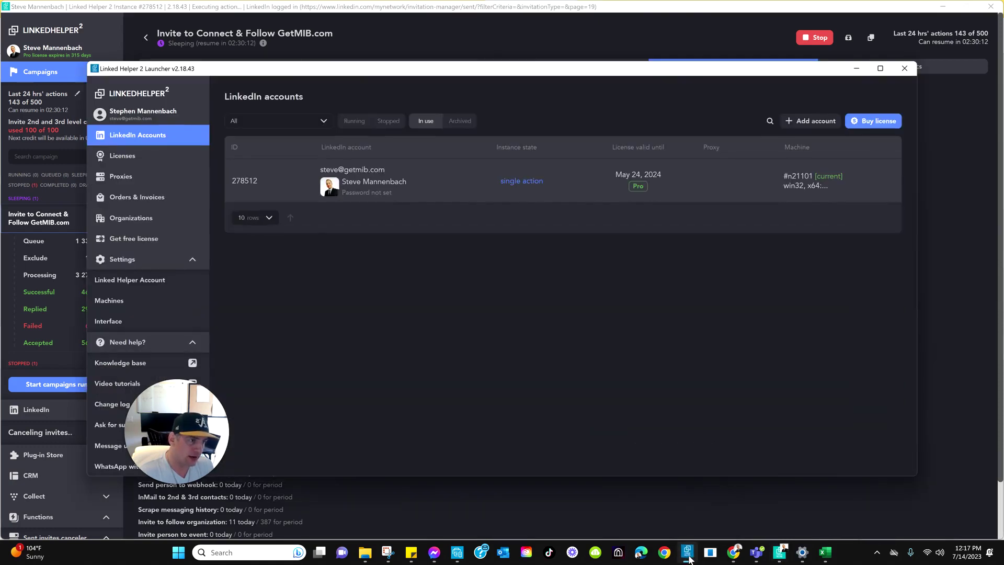
mouse_move(307, 183)
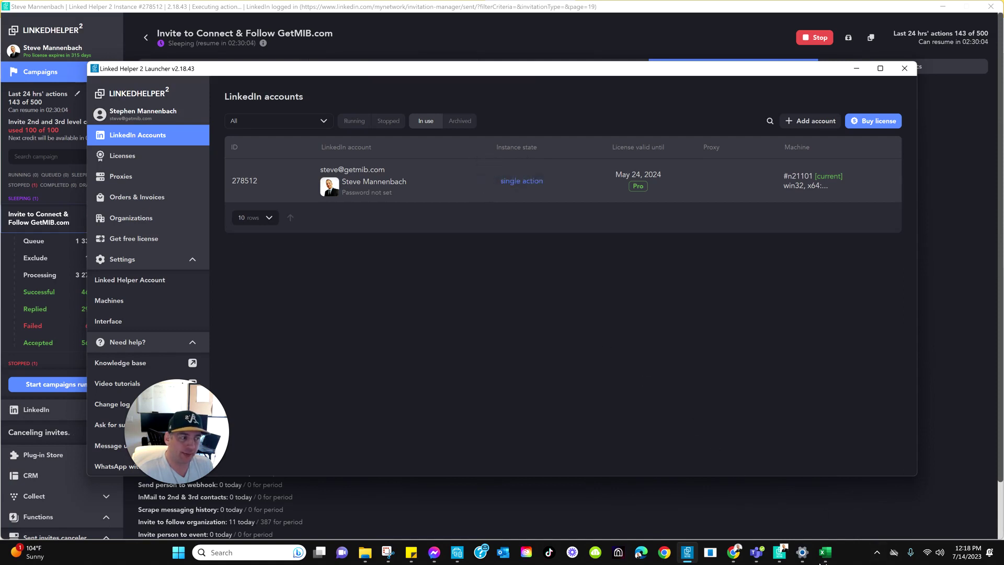
click(783, 558)
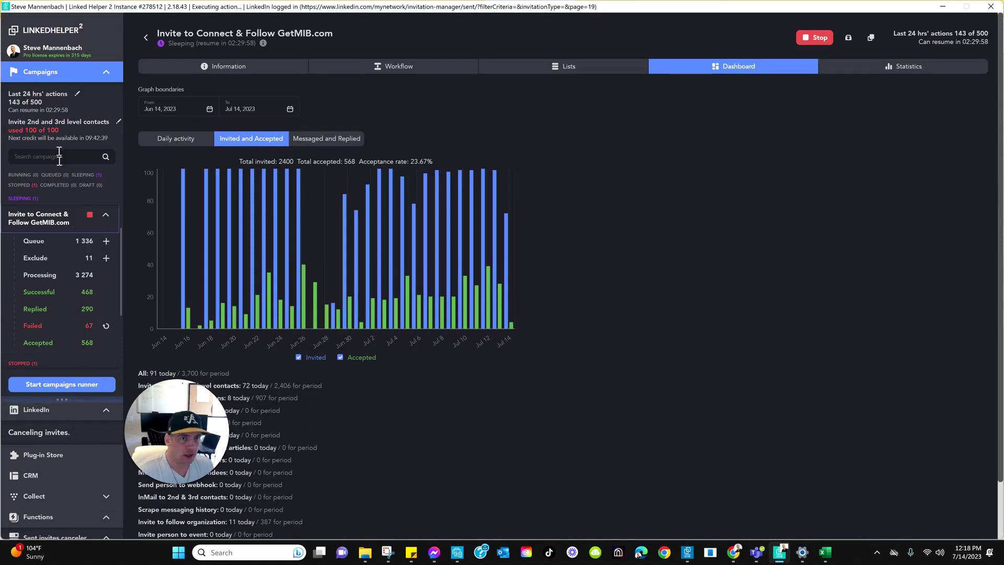
Step: Start the campaigns runner, agreeing to stop the invite withdrawal in progress
click(55, 219)
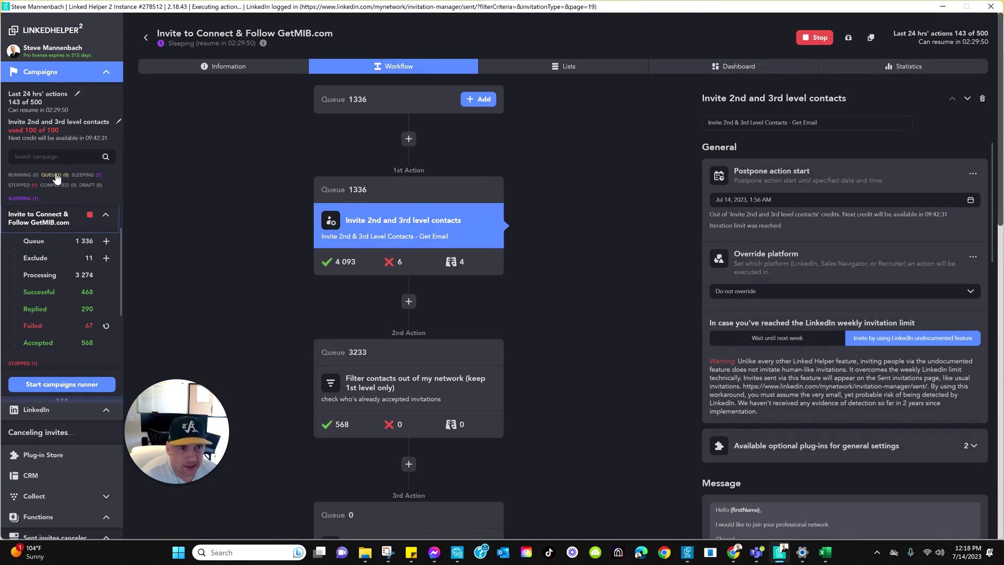
scroll(52, 164, down, 5)
scroll(54, 167, up, 1)
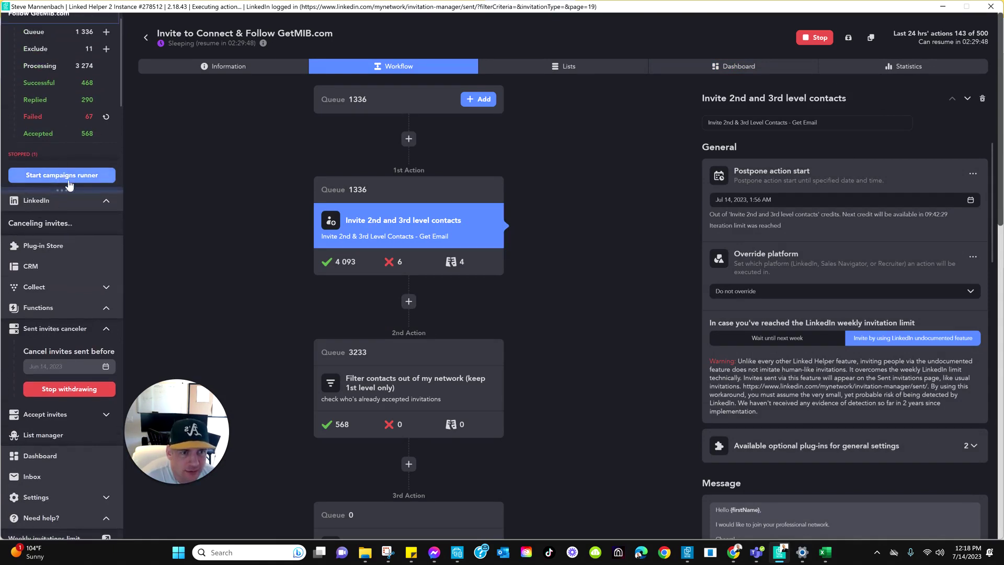
click(66, 178)
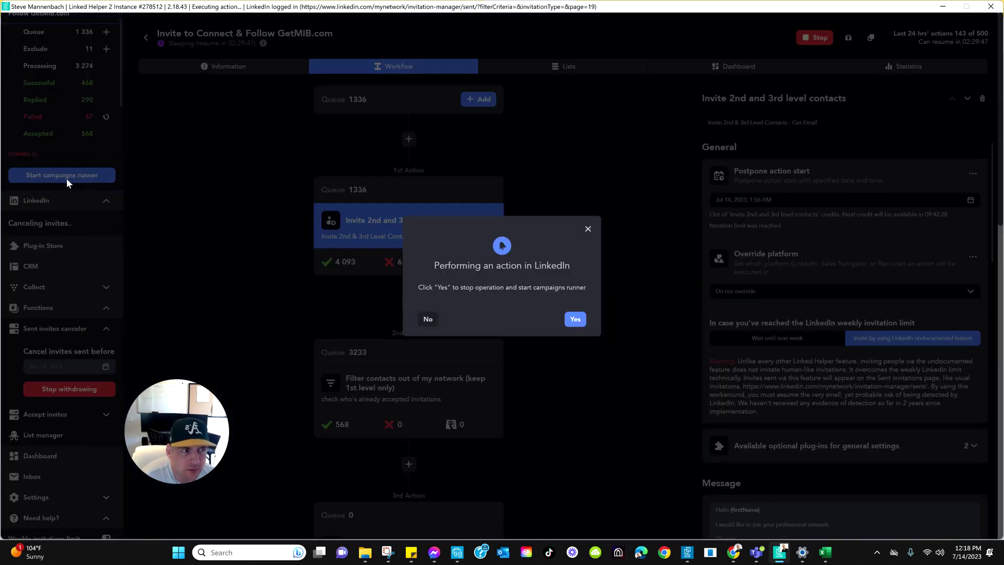
click(575, 319)
scroll(63, 246, up, 4)
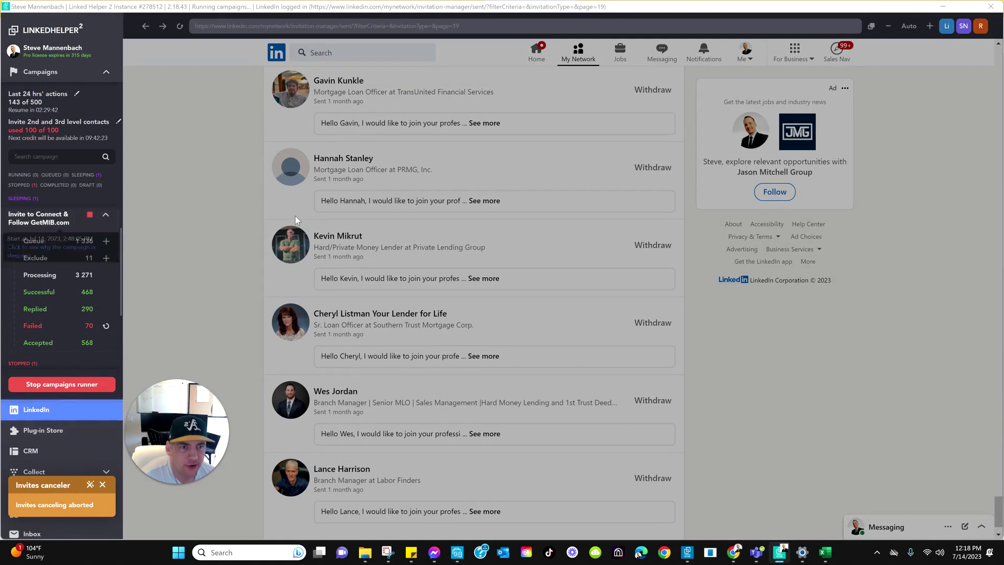
Step: View the queue of the Invite to Connect & Follow GetMIB.com campaign and look through the campaigns list
click(37, 242)
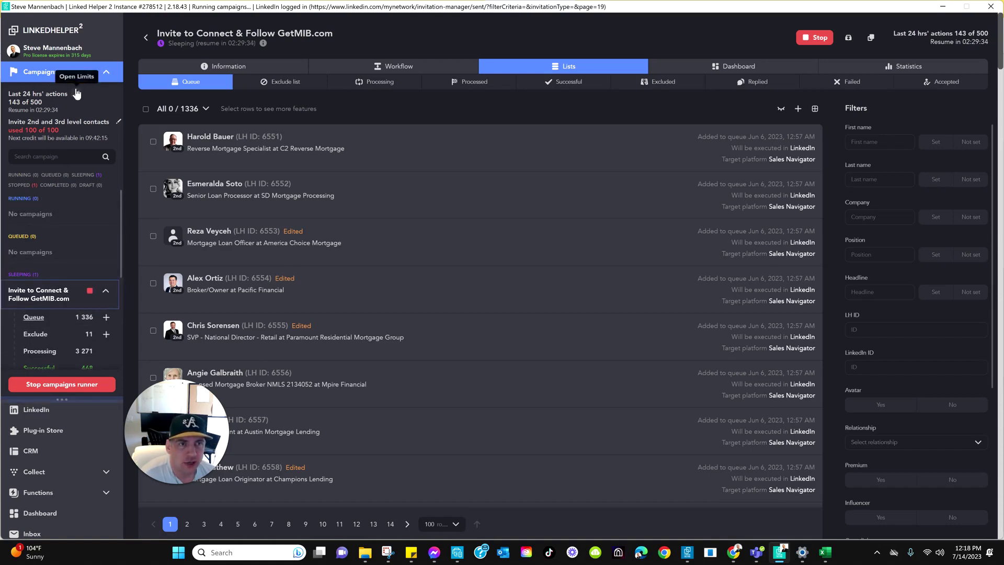
scroll(65, 267, down, 5)
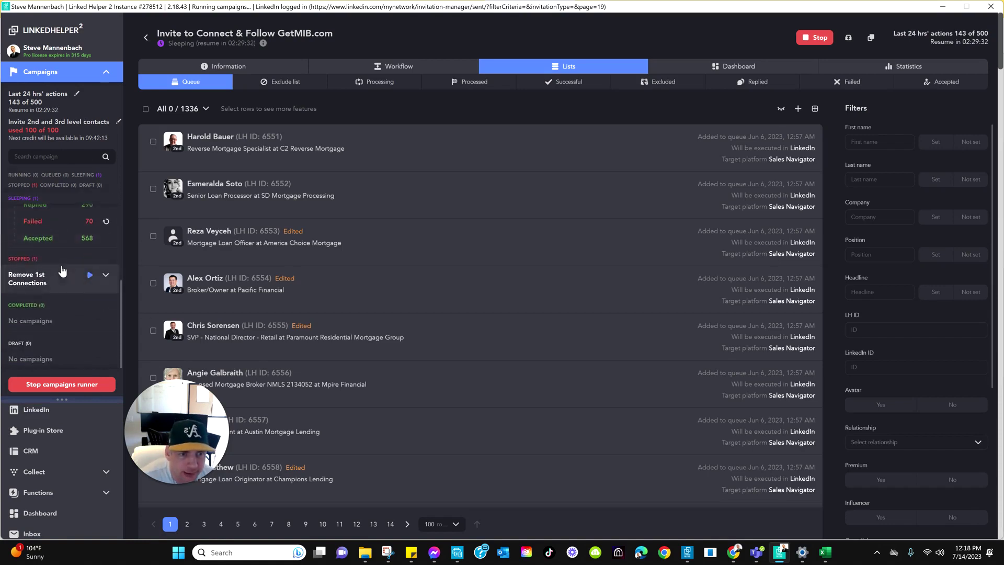
scroll(65, 267, up, 1)
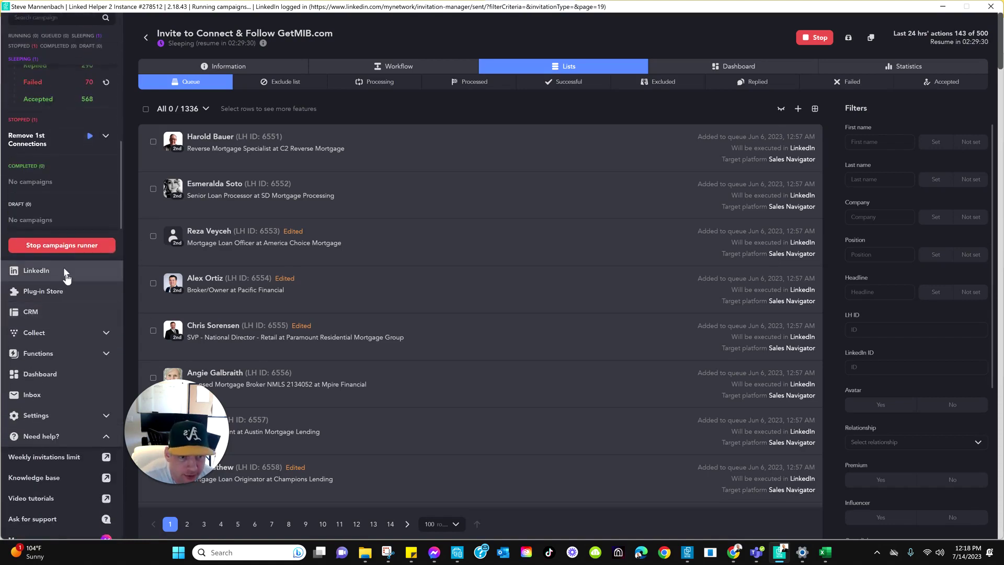
scroll(66, 276, up, 3)
scroll(44, 193, up, 2)
click(107, 76)
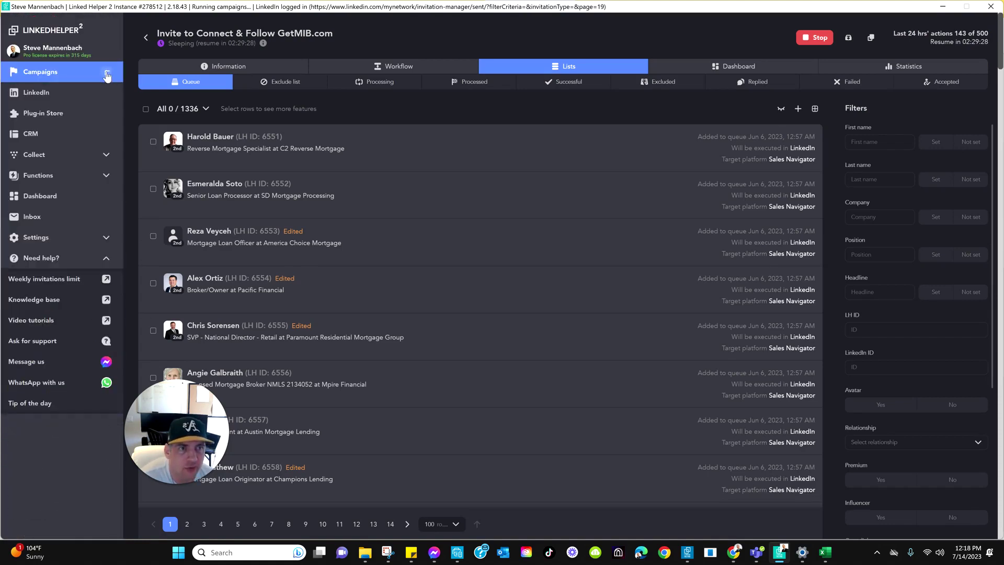
click(107, 73)
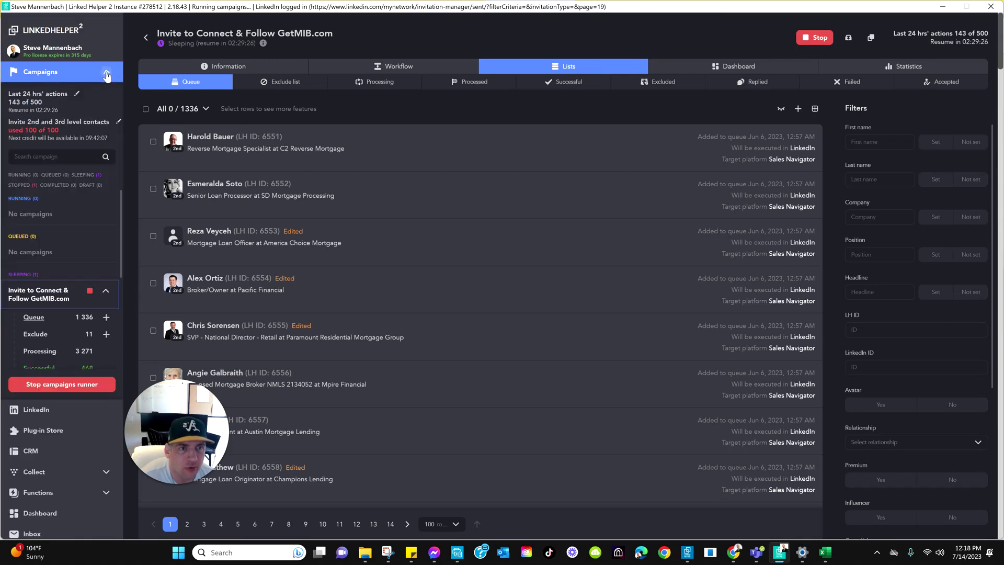
Step: Open the Limits settings and examine the daily activity limit and the advanced limits per action type
click(78, 95)
mouse_move(149, 78)
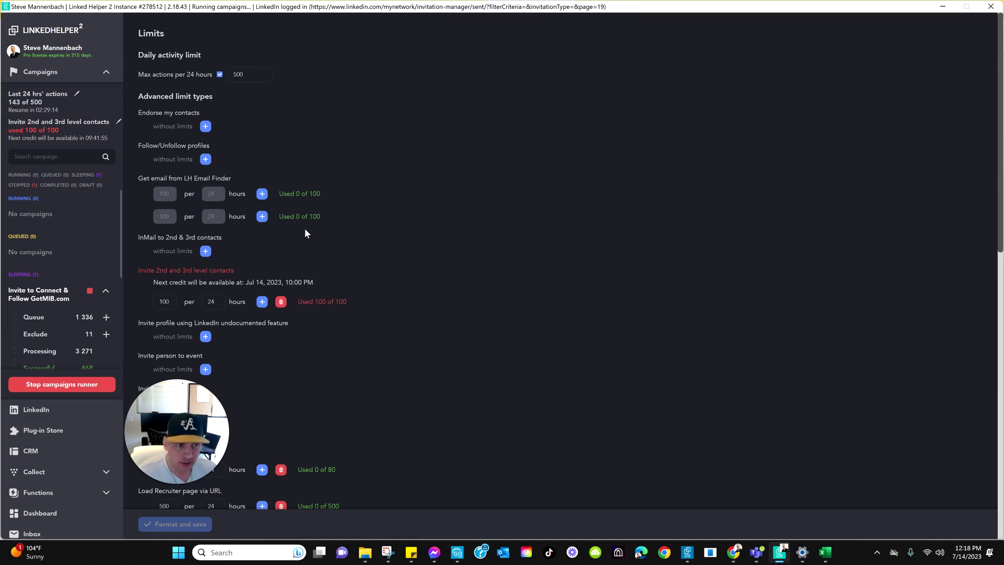
scroll(304, 251, down, 12)
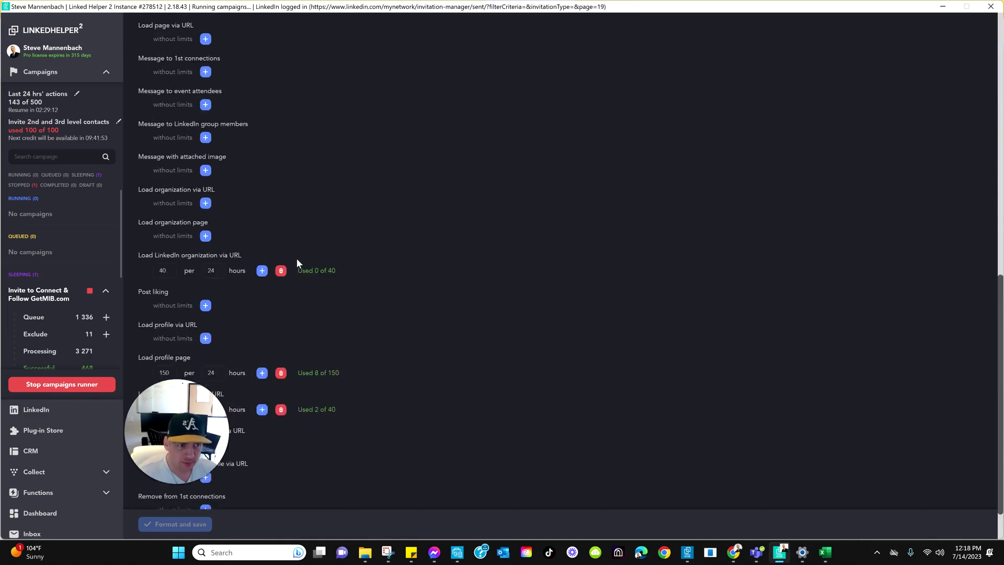
scroll(305, 248, up, 8)
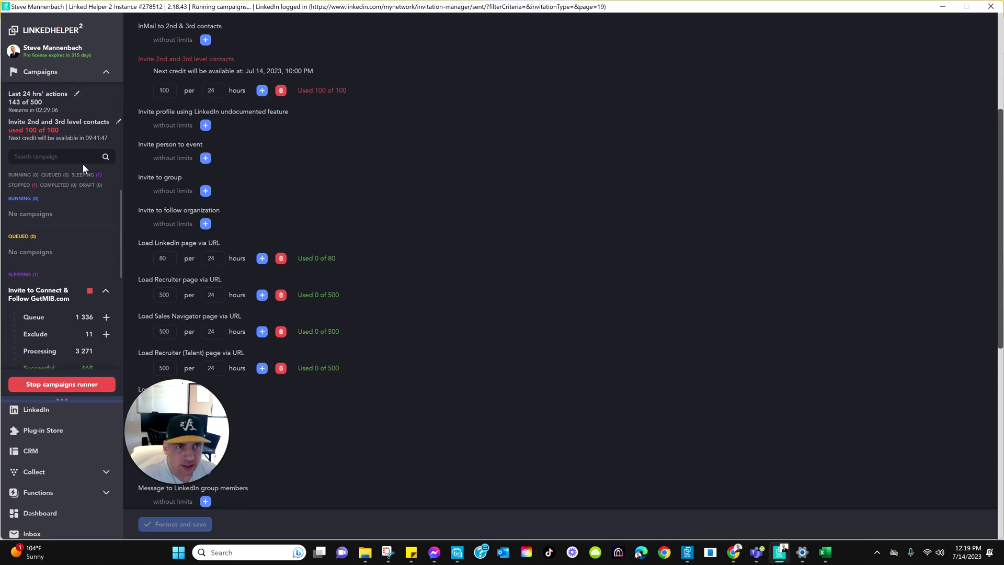
Step: Return to the overview of all campaigns and open the form for creating a new campaign
click(41, 75)
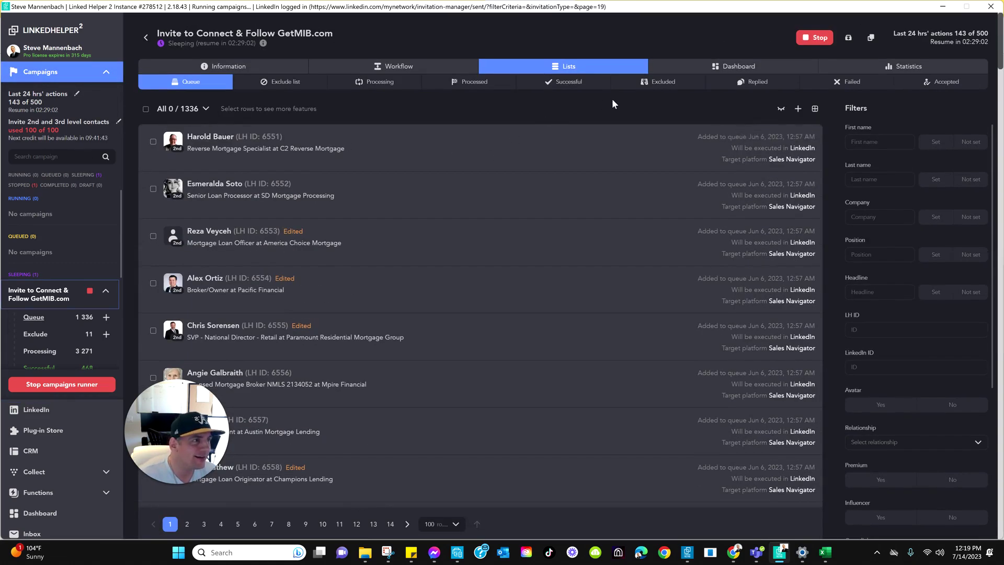
click(147, 42)
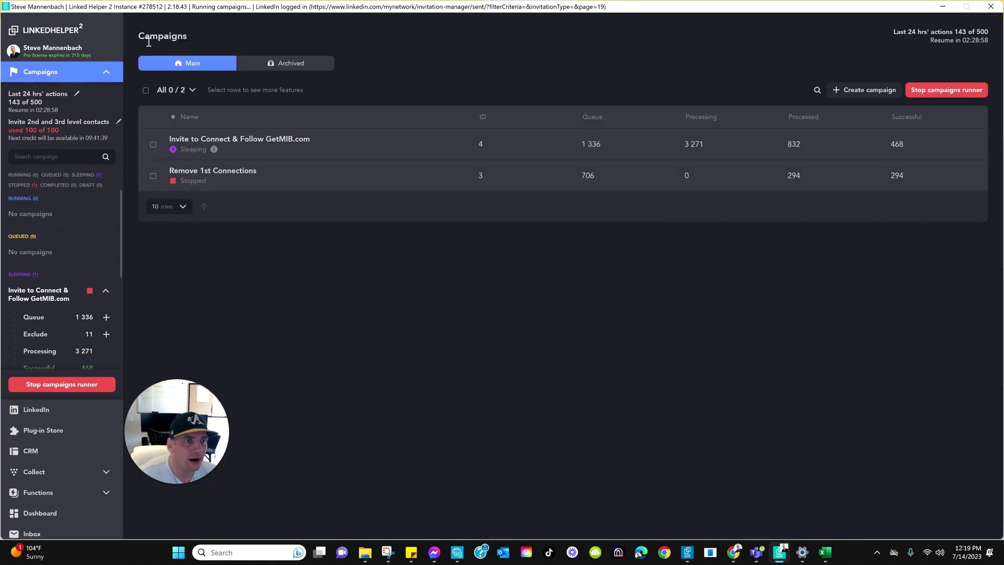
click(861, 89)
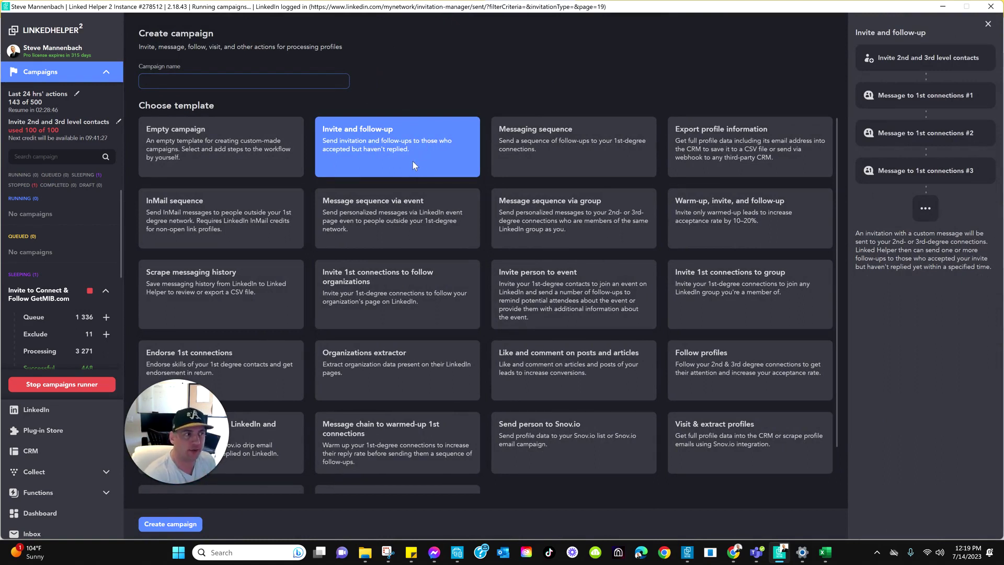
Step: Look through all the campaign templates available for the new campaign, down to Remove 1st-degree connections
scroll(402, 162, down, 1)
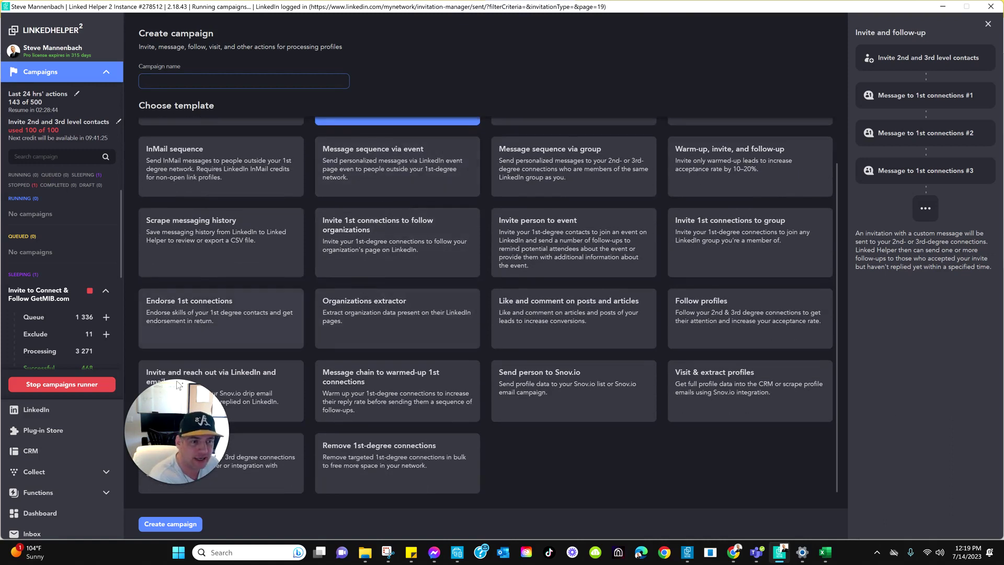
drag(178, 386, 73, 413)
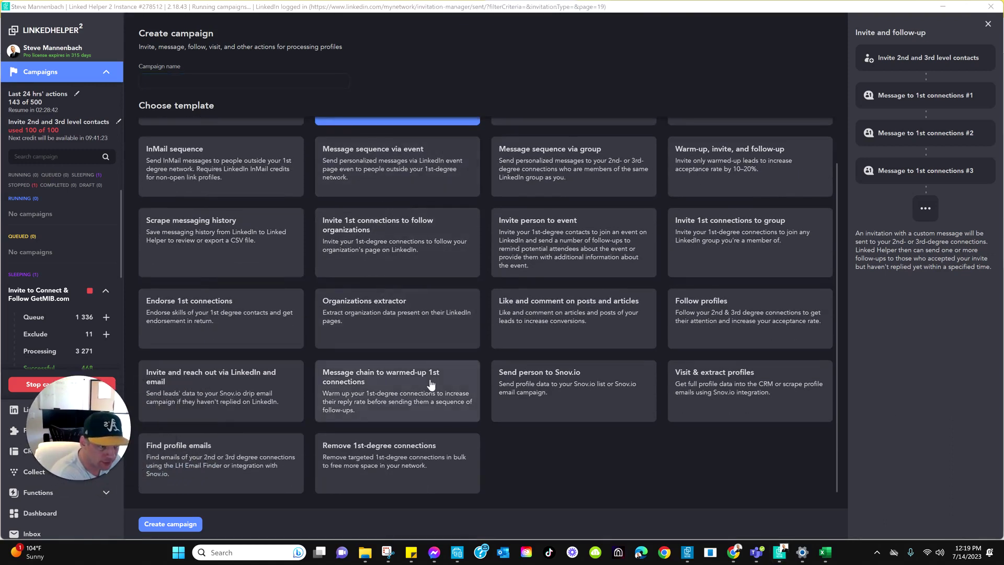
scroll(272, 366, up, 1)
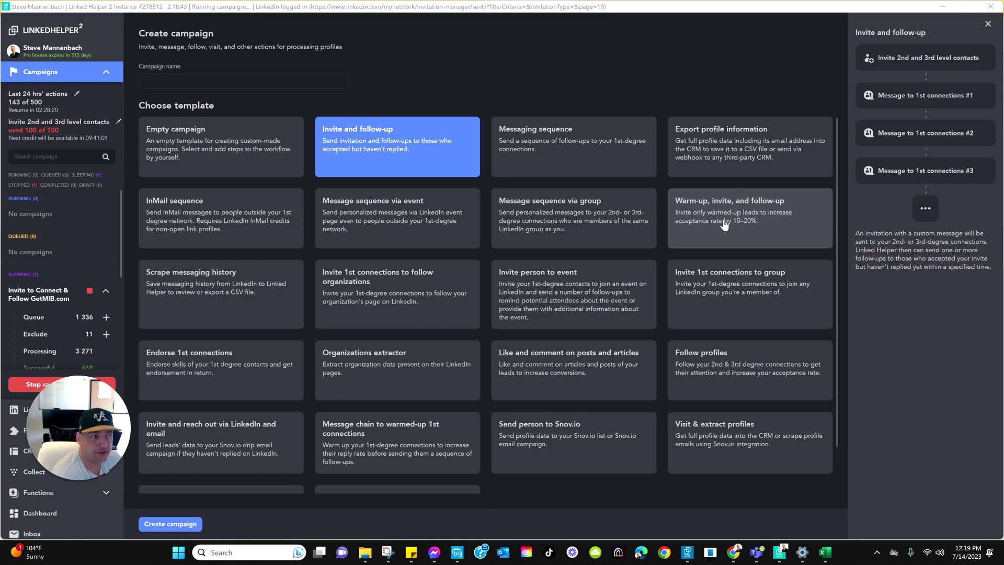
scroll(665, 218, down, 1)
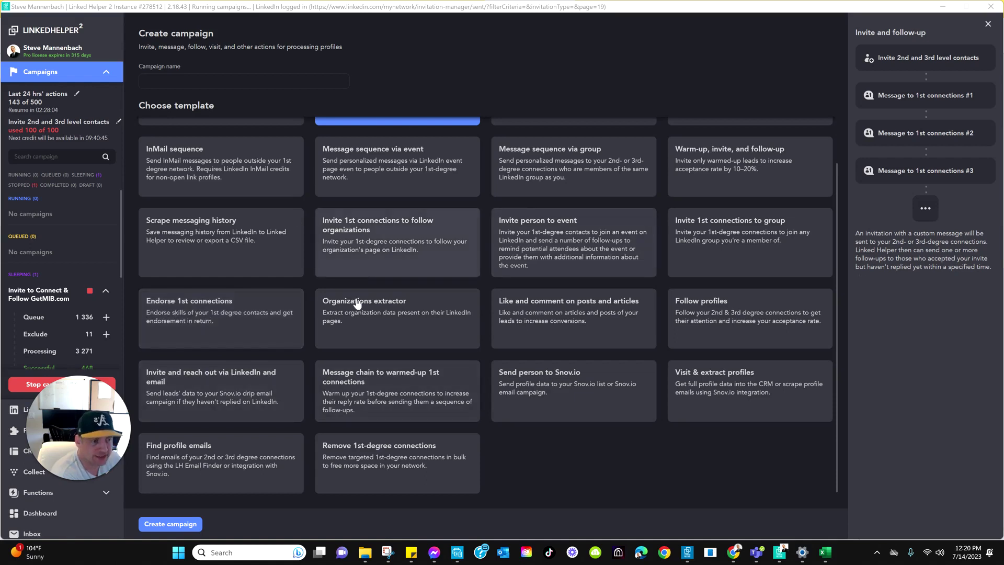
scroll(355, 340, up, 1)
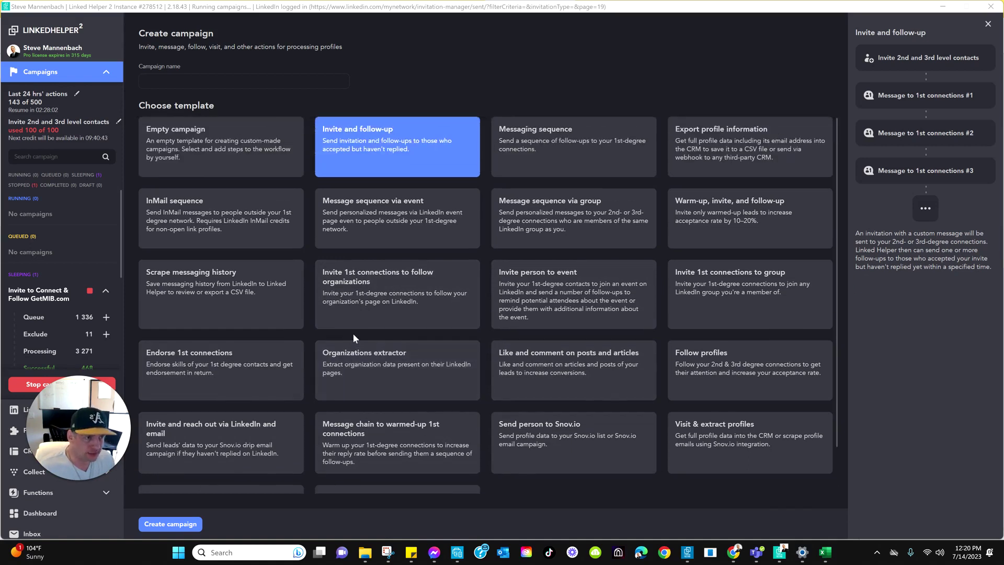